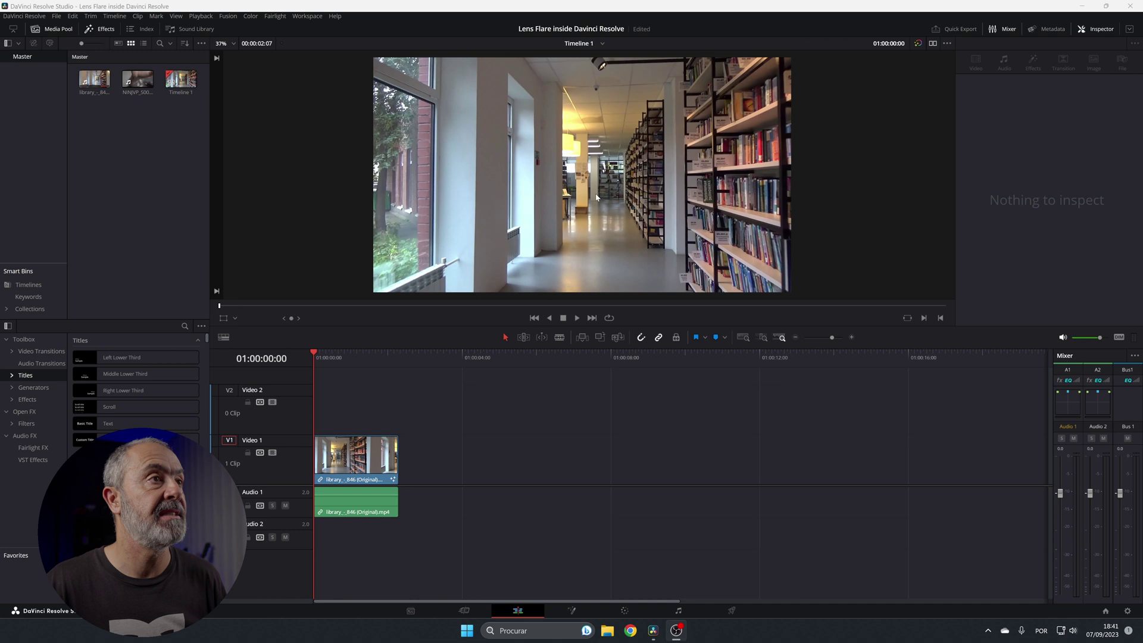
# Preview the corridor clip forwards and in reverse, then move to the Color page.
pyautogui.click(578, 319)
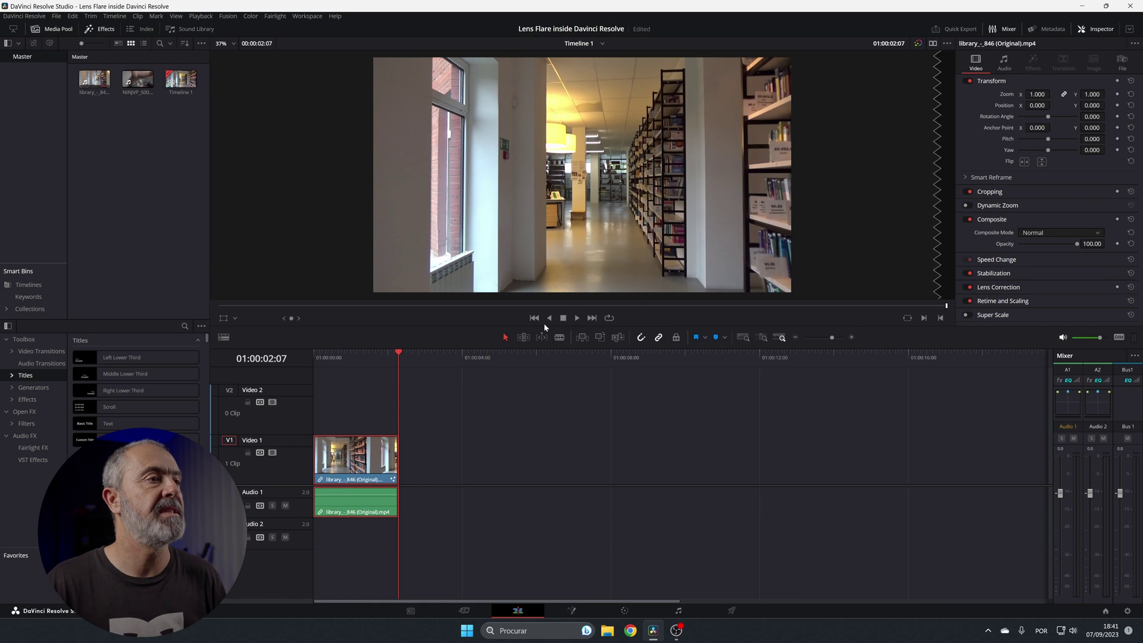
pyautogui.click(549, 318)
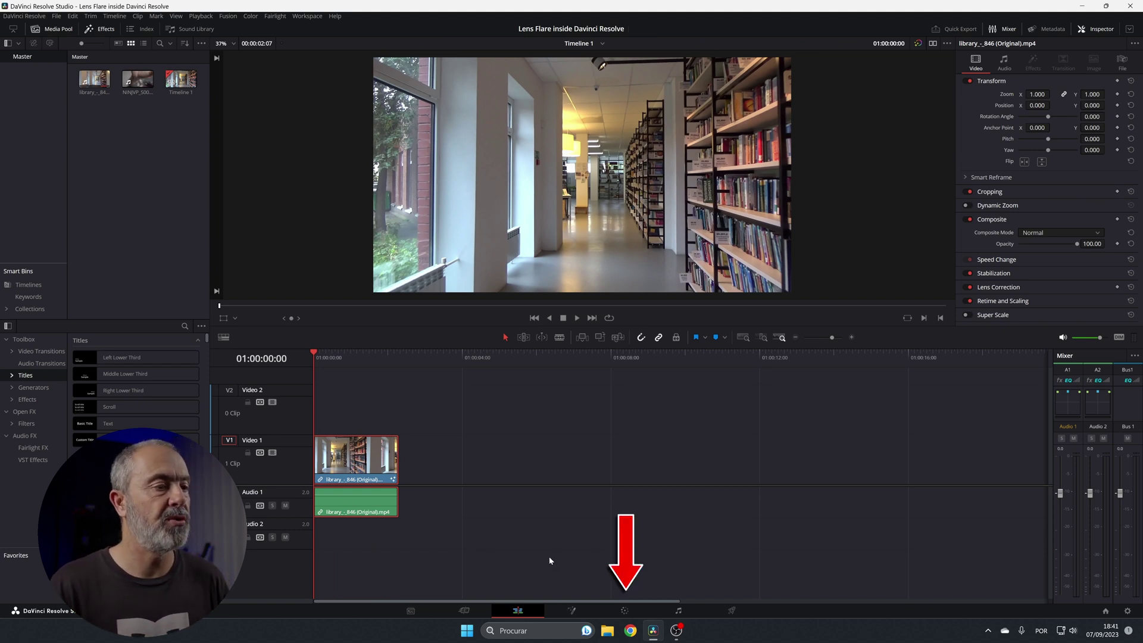
pyautogui.click(625, 612)
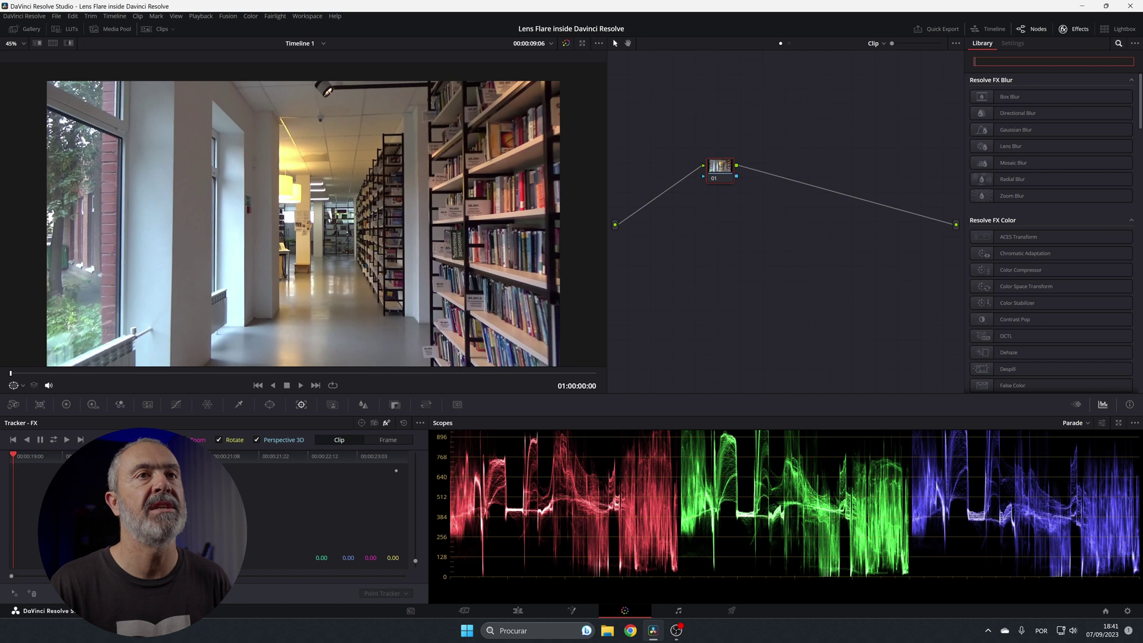
# Apply Lens Flare to node 01 and drag the flare onto the ceiling light (X 0.478, Y 0.592).
pyautogui.write('Lens ')
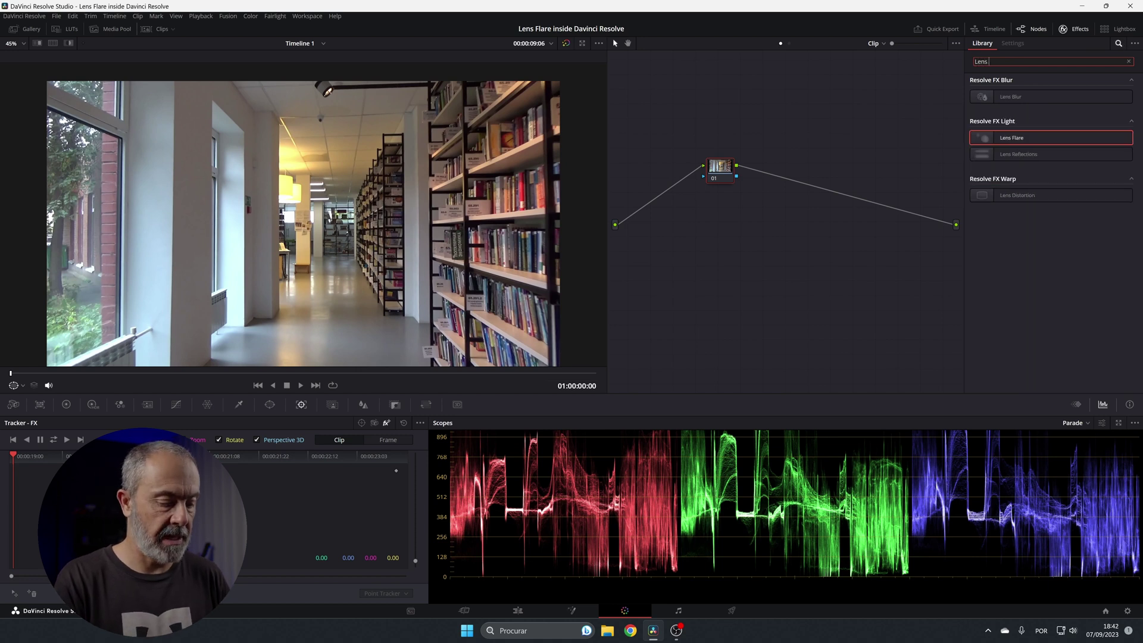
pyautogui.write('flare')
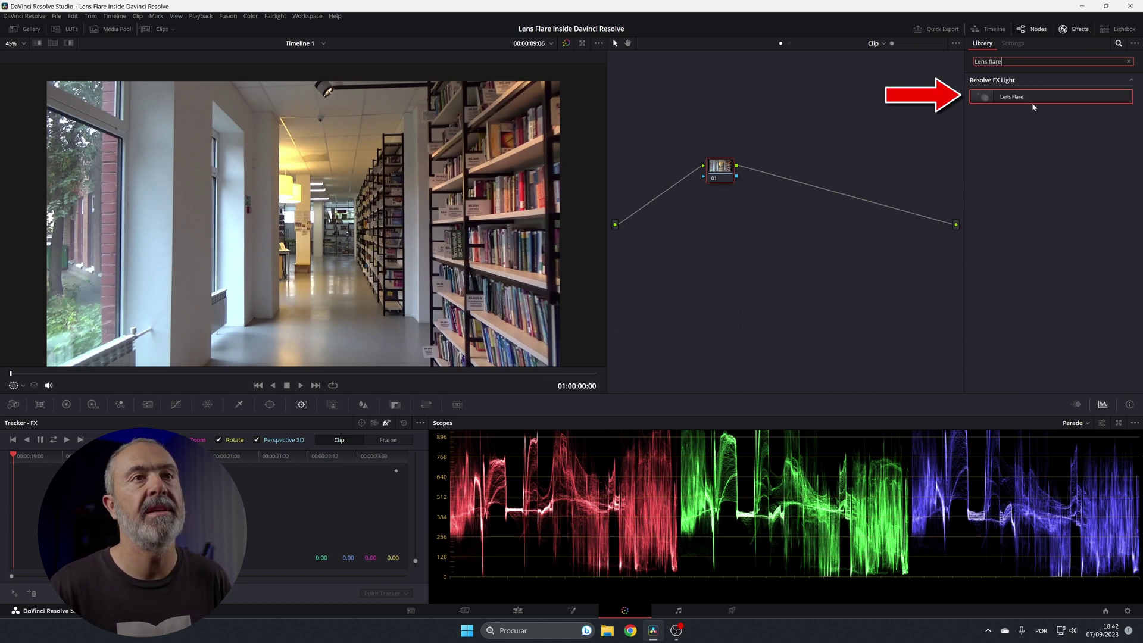
pyautogui.moveTo(1044, 95); pyautogui.dragTo(721, 177)
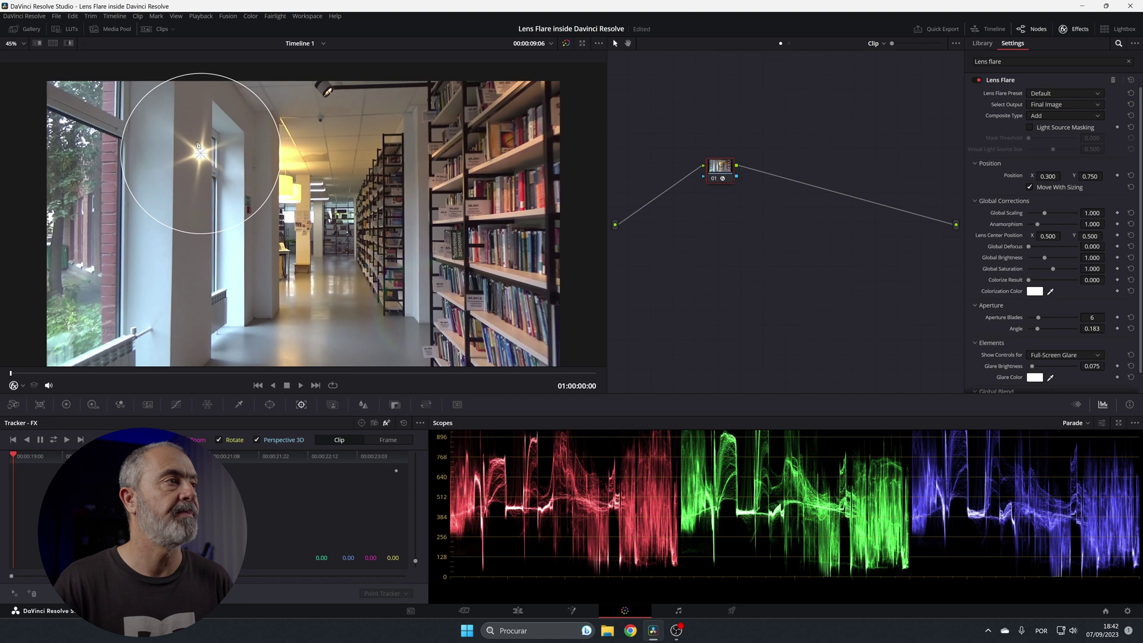
pyautogui.moveTo(200, 153); pyautogui.dragTo(291, 201)
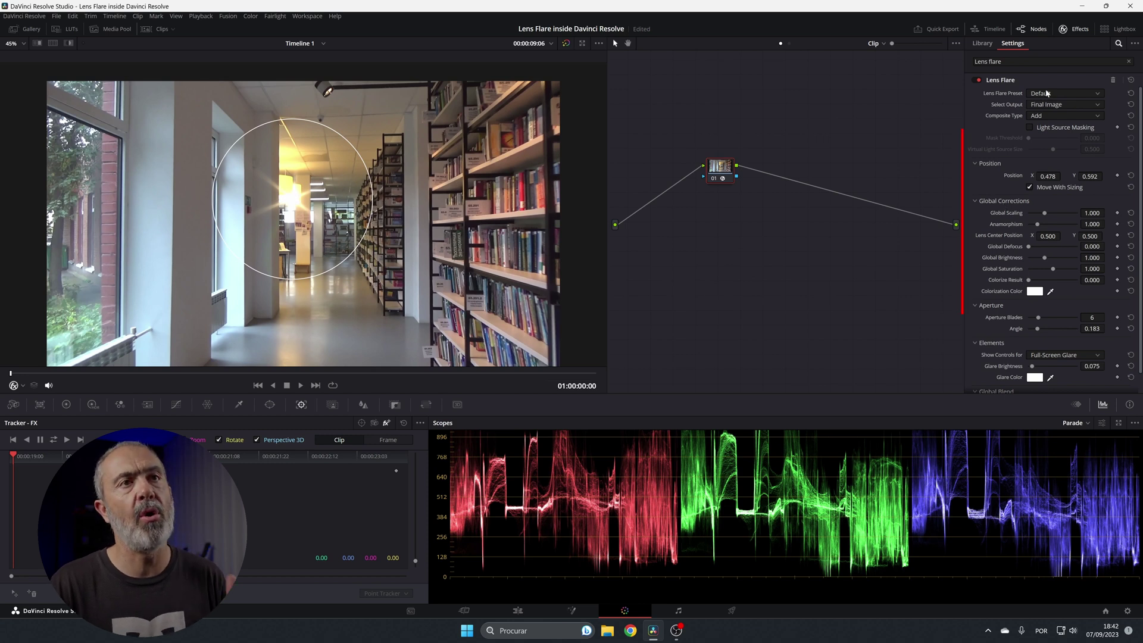
pyautogui.scroll(-1, 1061, 285)
pyautogui.scroll(1, 1064, 340)
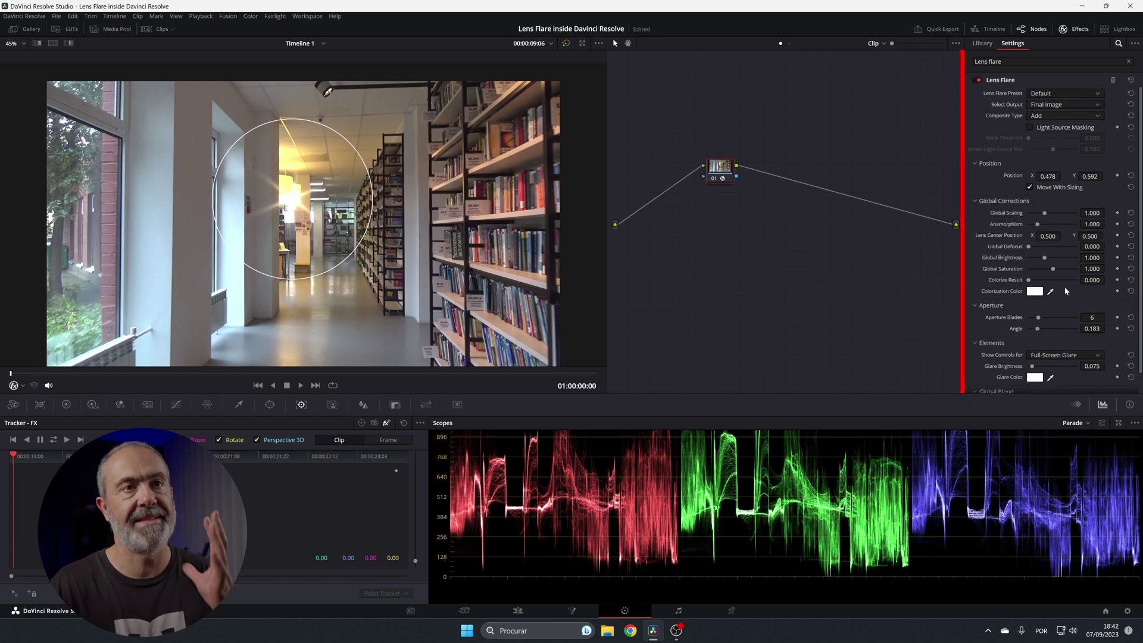
pyautogui.click(1053, 95)
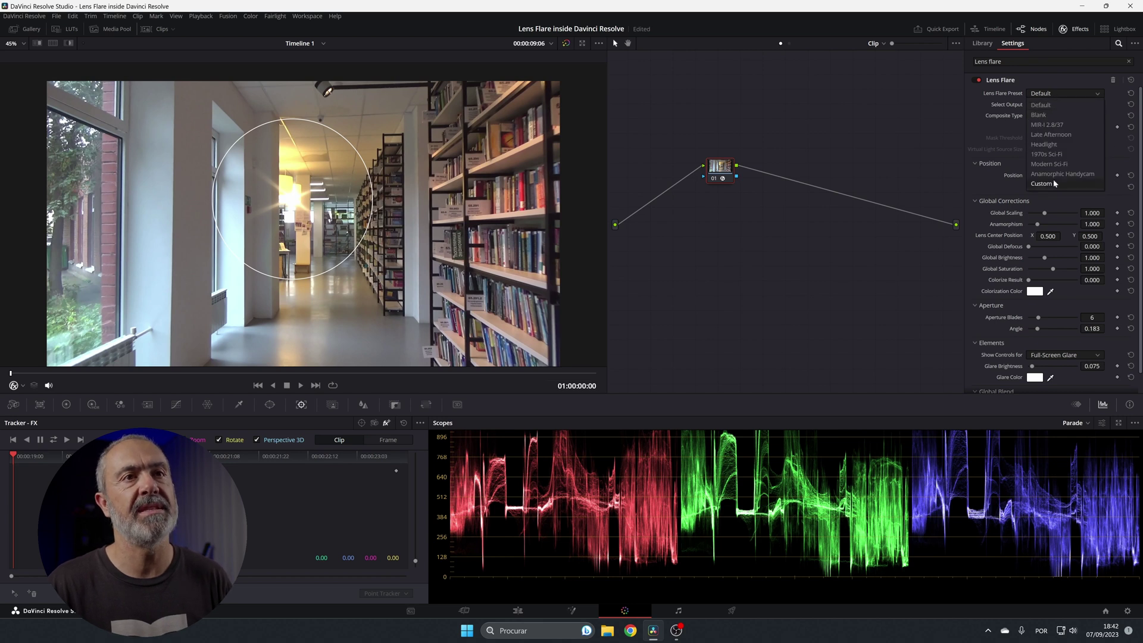
pyautogui.click(1053, 114)
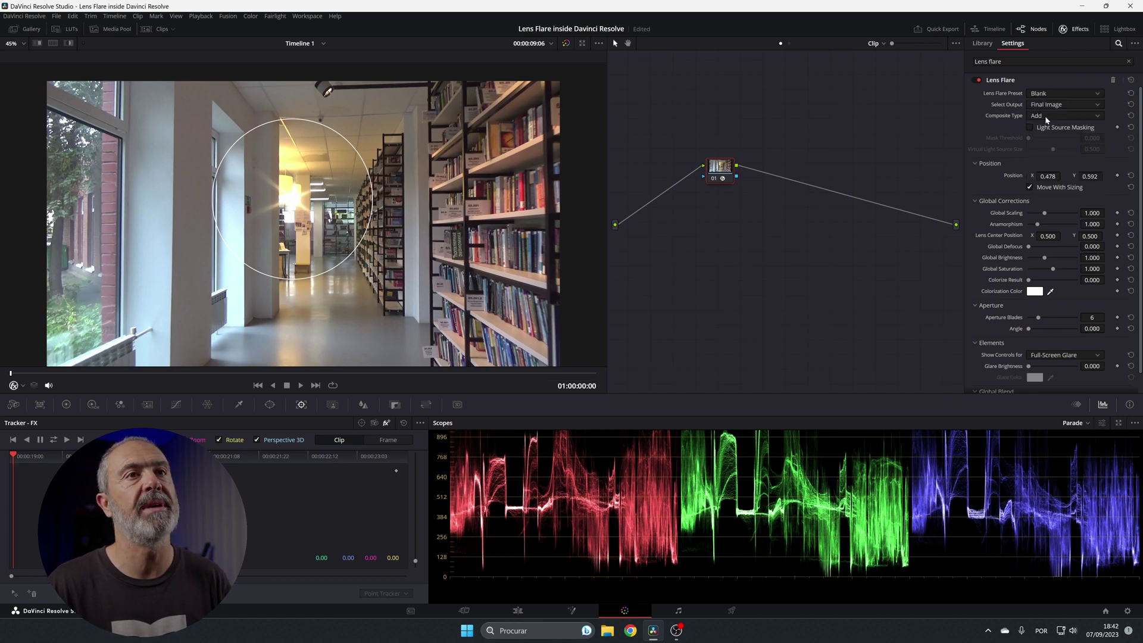
pyautogui.click(1056, 96)
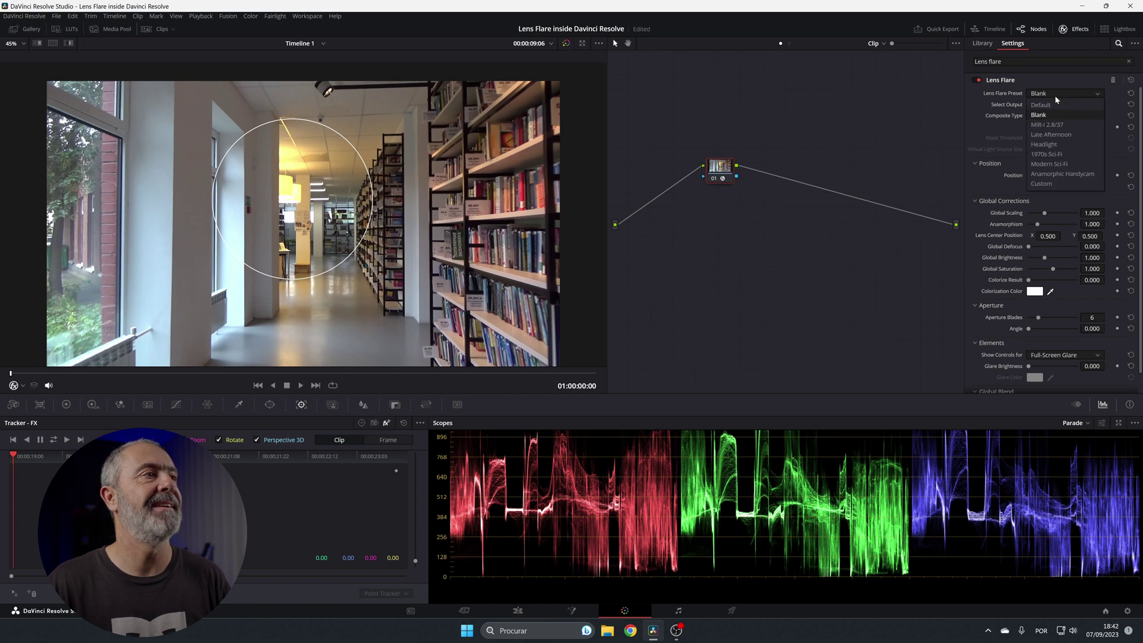
pyautogui.click(1053, 125)
pyautogui.click(1059, 106)
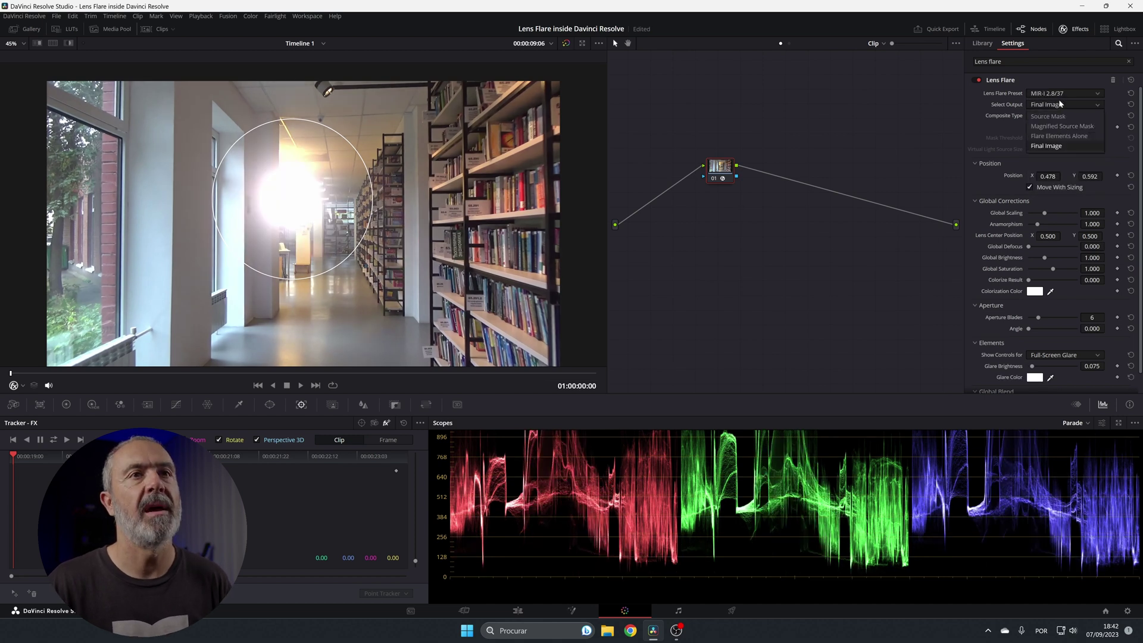
pyautogui.click(1061, 95)
pyautogui.click(1058, 134)
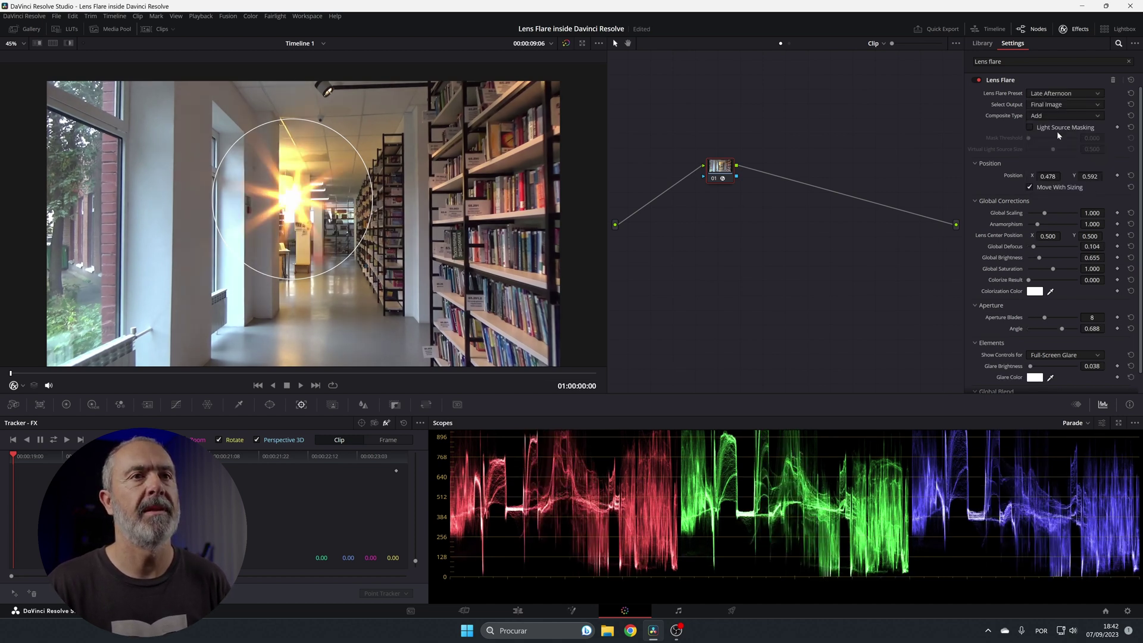
pyautogui.click(1060, 95)
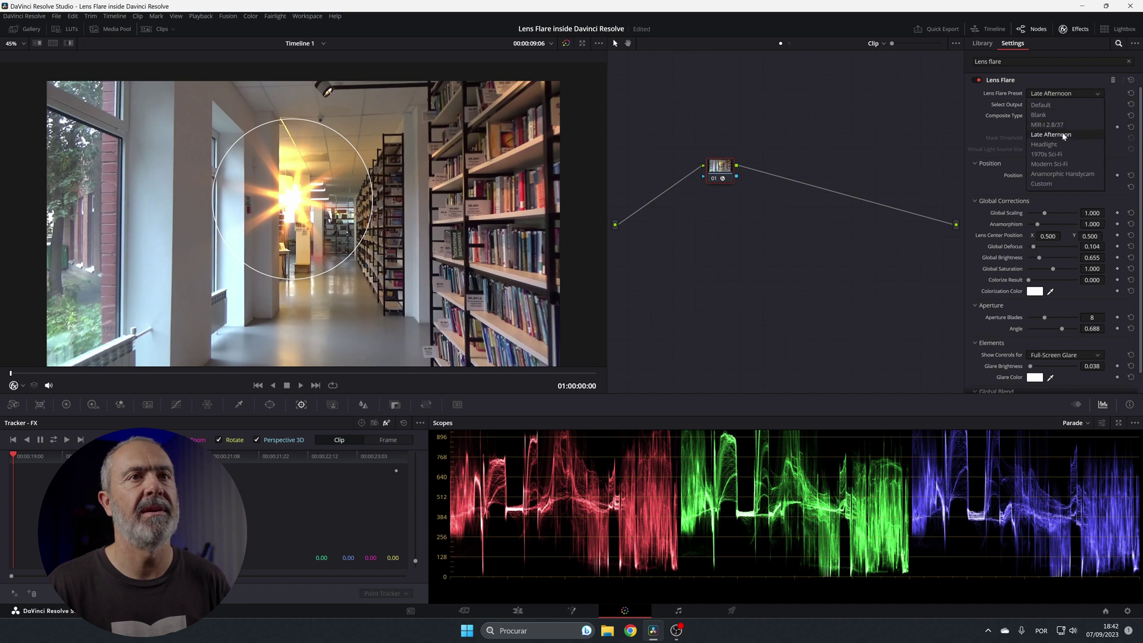
pyautogui.click(1059, 142)
pyautogui.click(1066, 90)
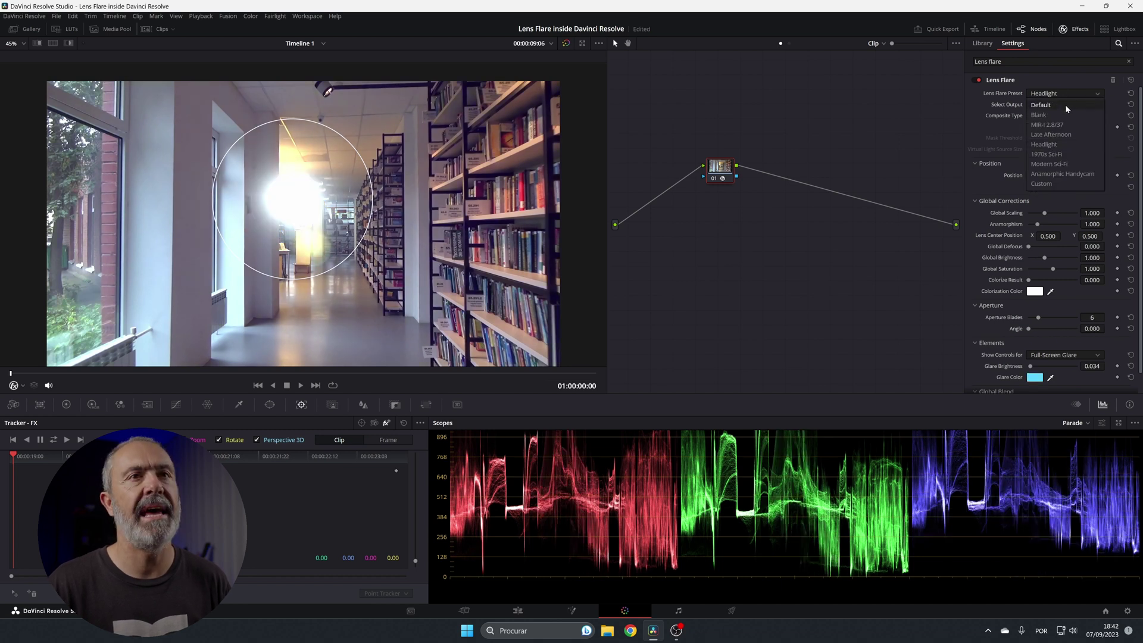
pyautogui.click(1062, 153)
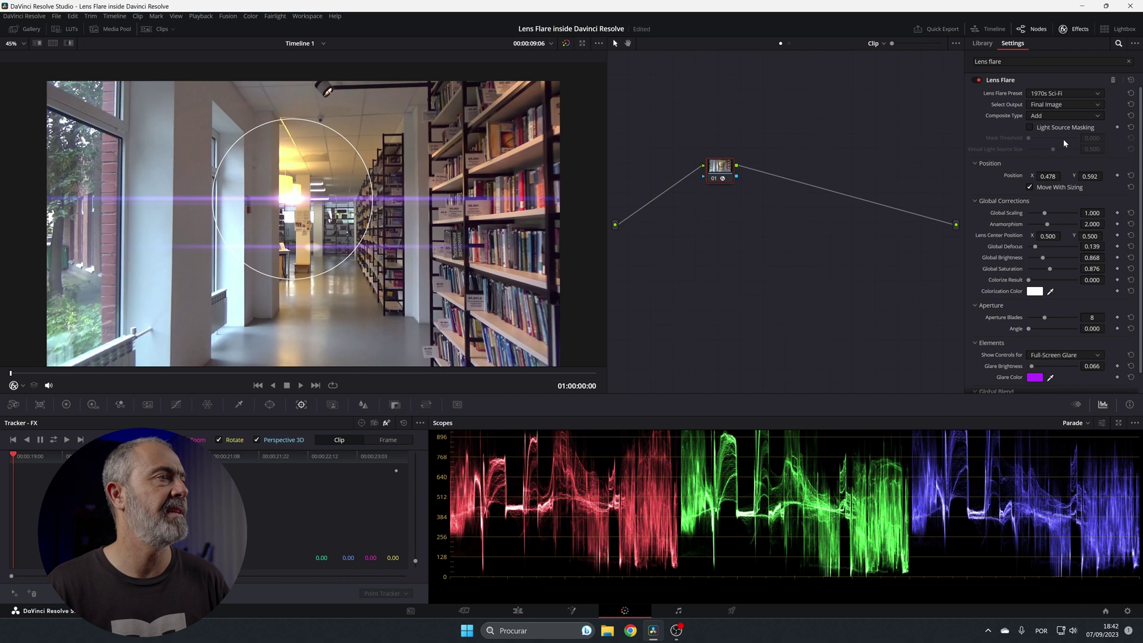
pyautogui.click(1065, 94)
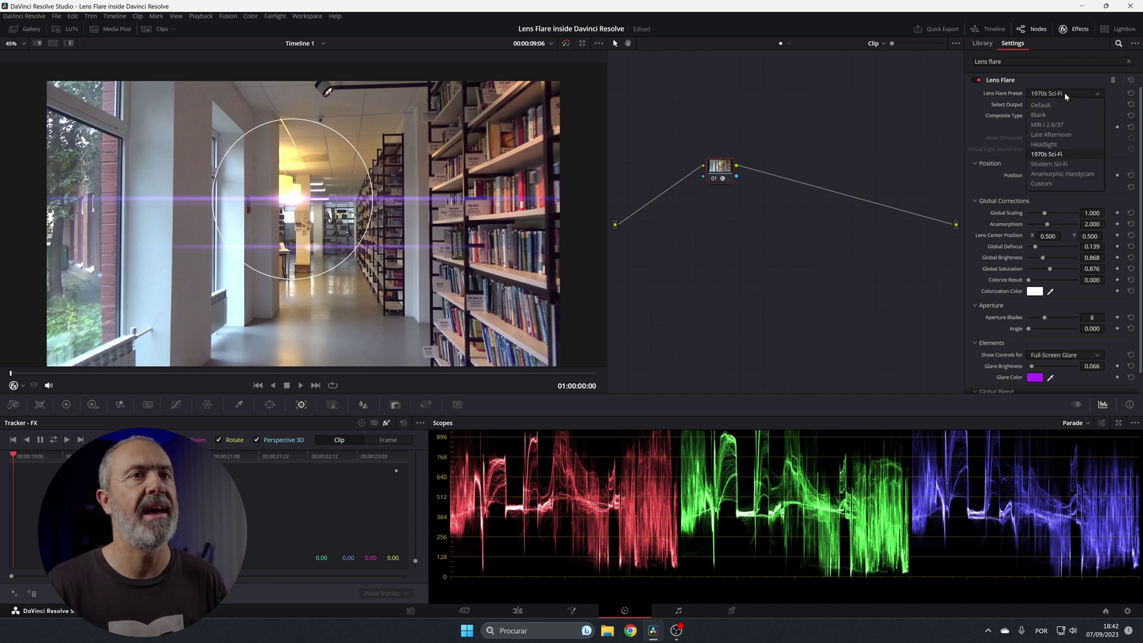
pyautogui.click(1064, 165)
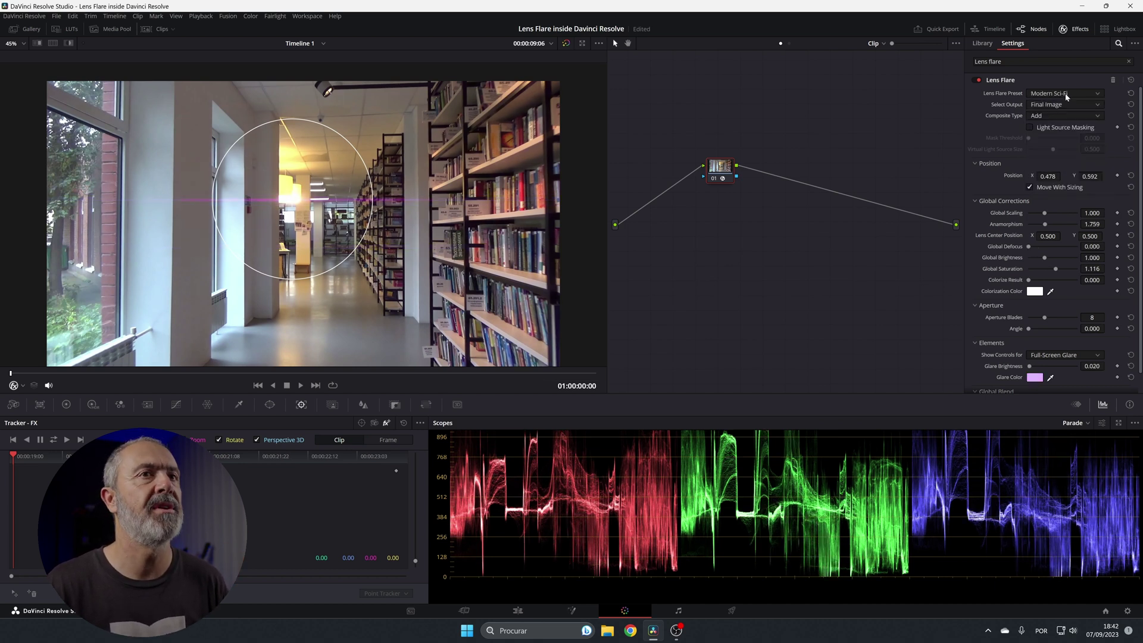
pyautogui.click(1068, 95)
pyautogui.click(1066, 175)
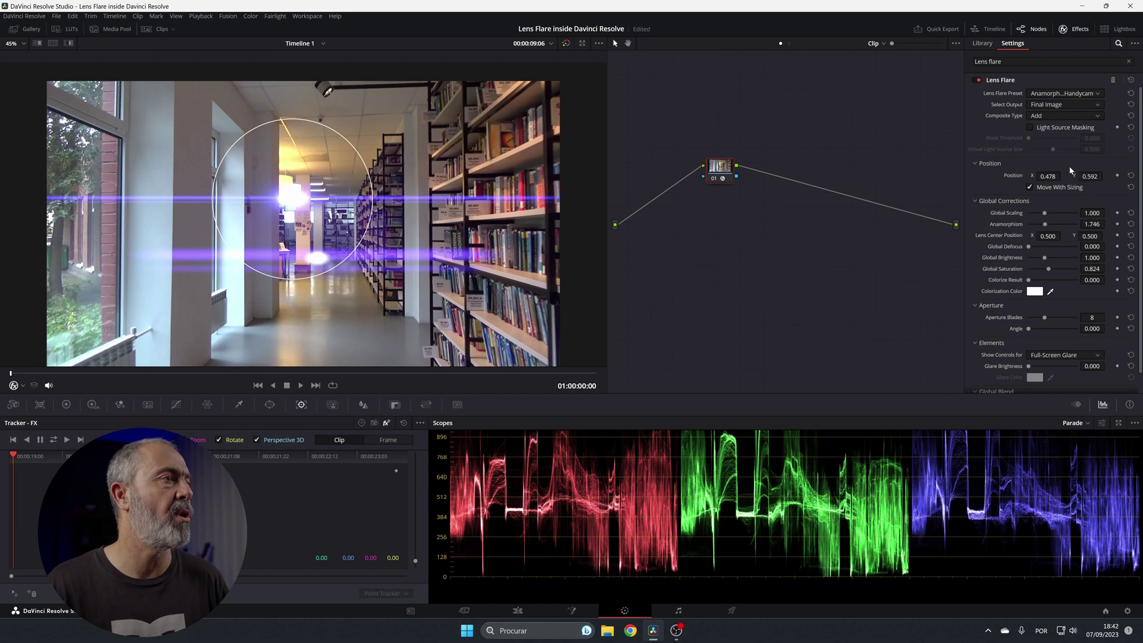
pyautogui.click(1068, 94)
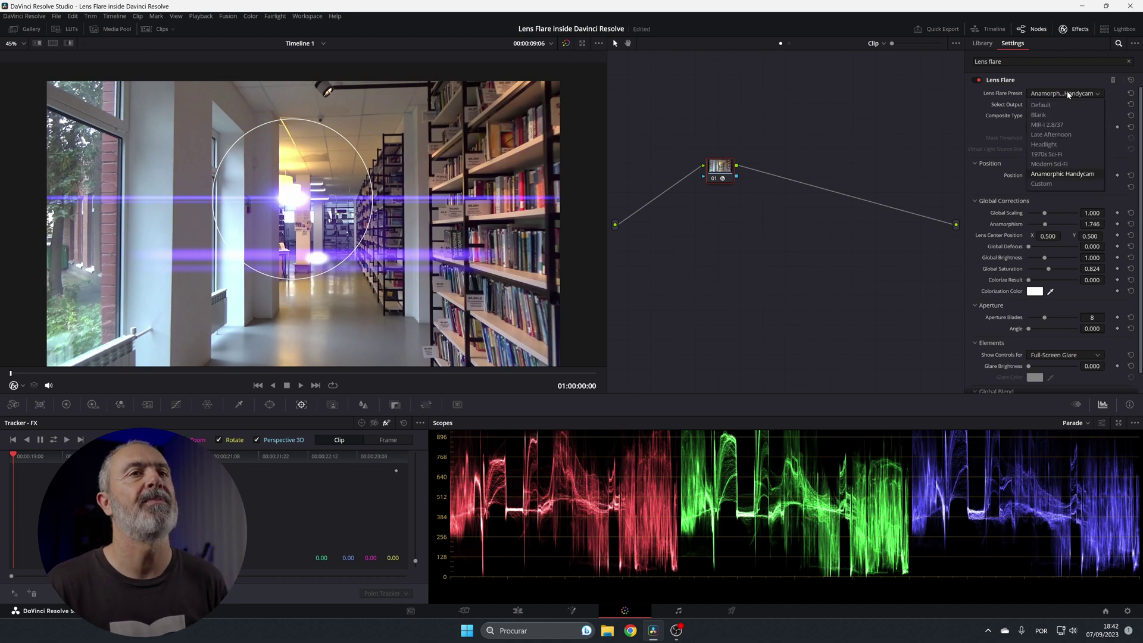
pyautogui.click(1054, 179)
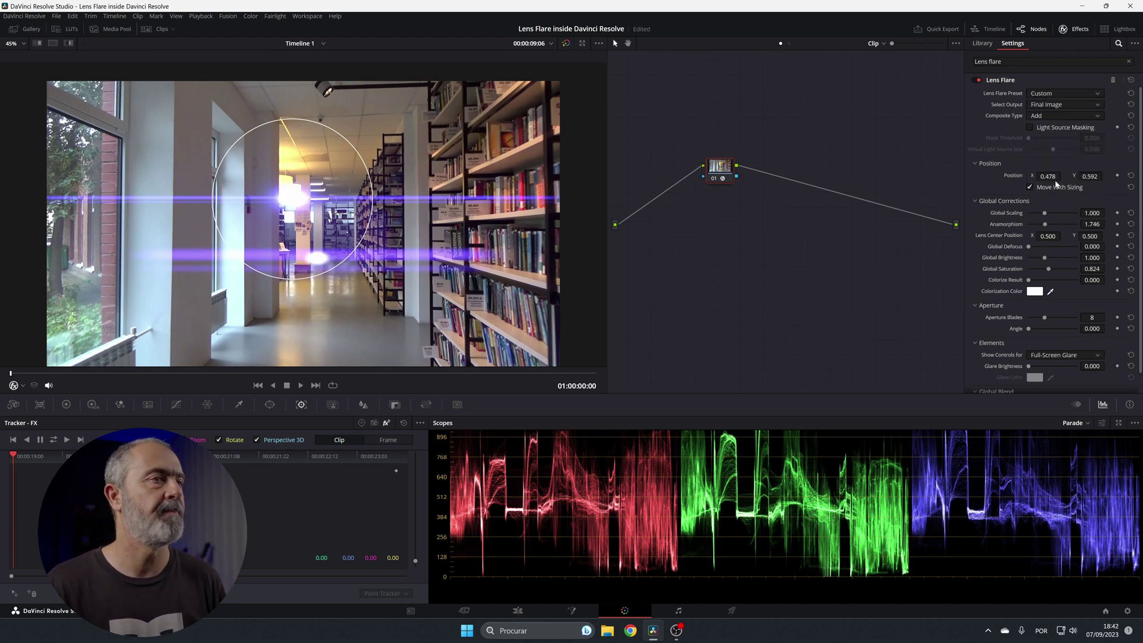
pyautogui.click(1060, 98)
pyautogui.click(1060, 104)
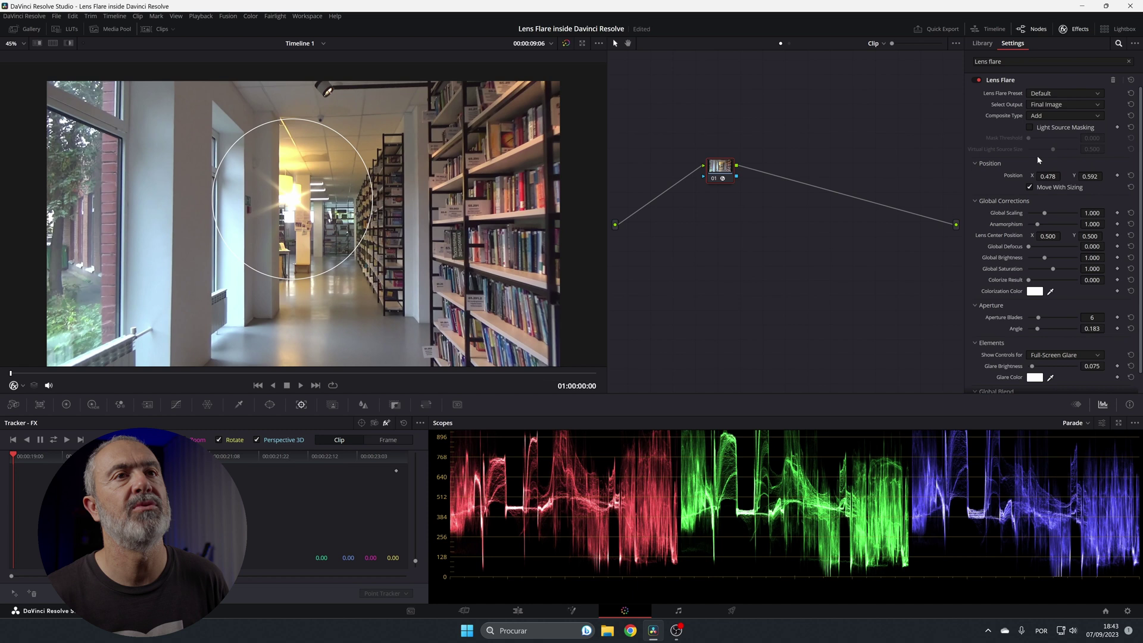
pyautogui.click(1043, 106)
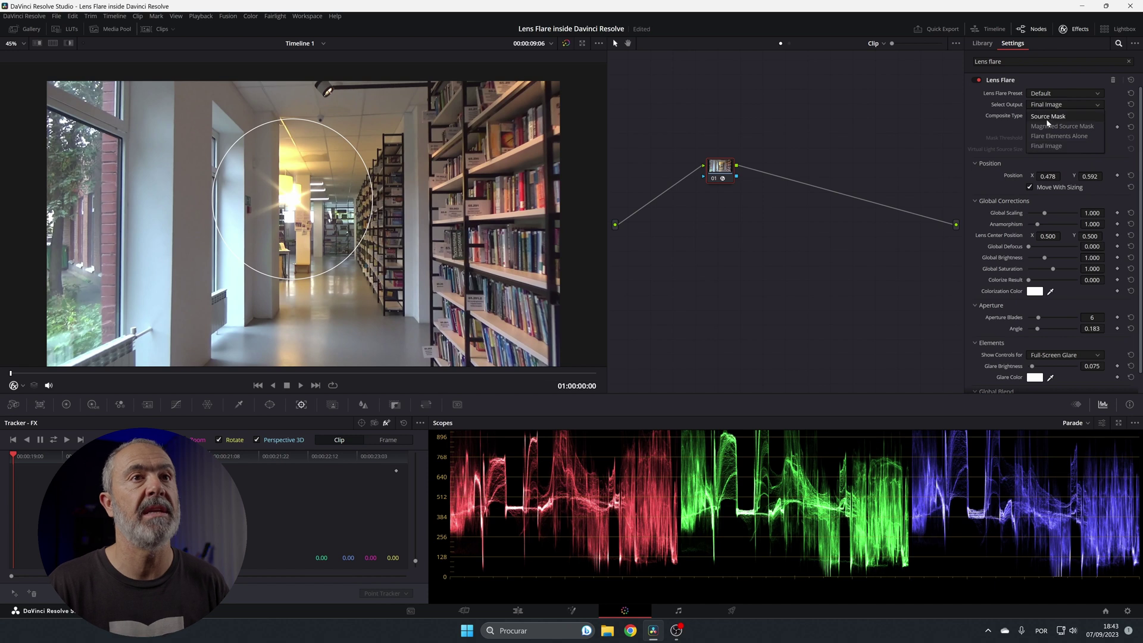
pyautogui.click(1046, 117)
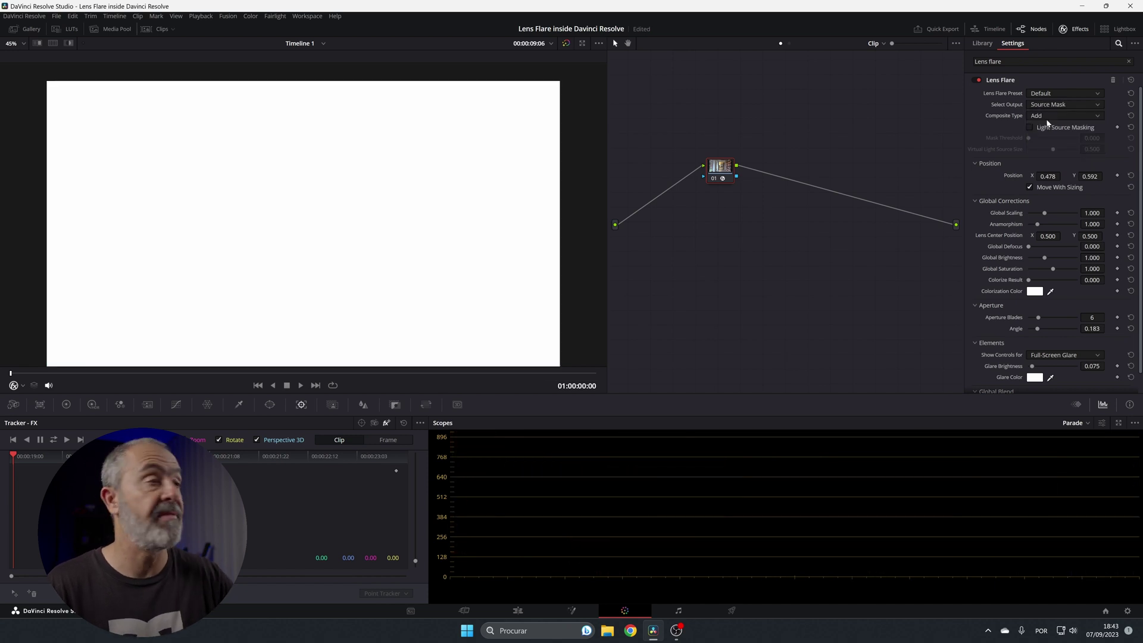
pyautogui.click(1068, 105)
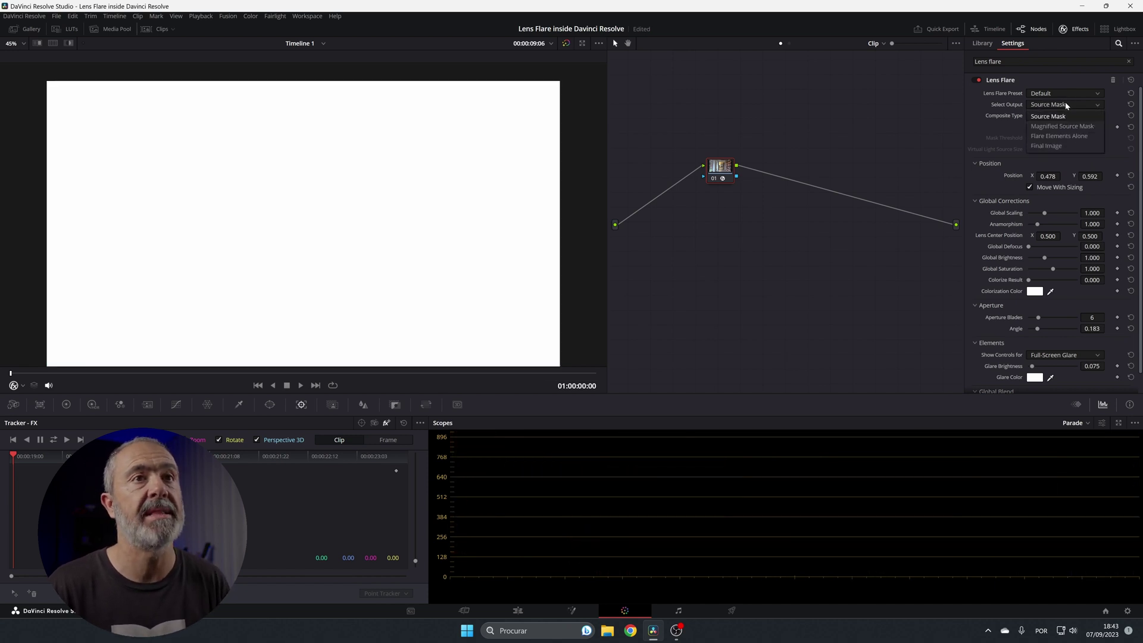
pyautogui.click(1086, 129)
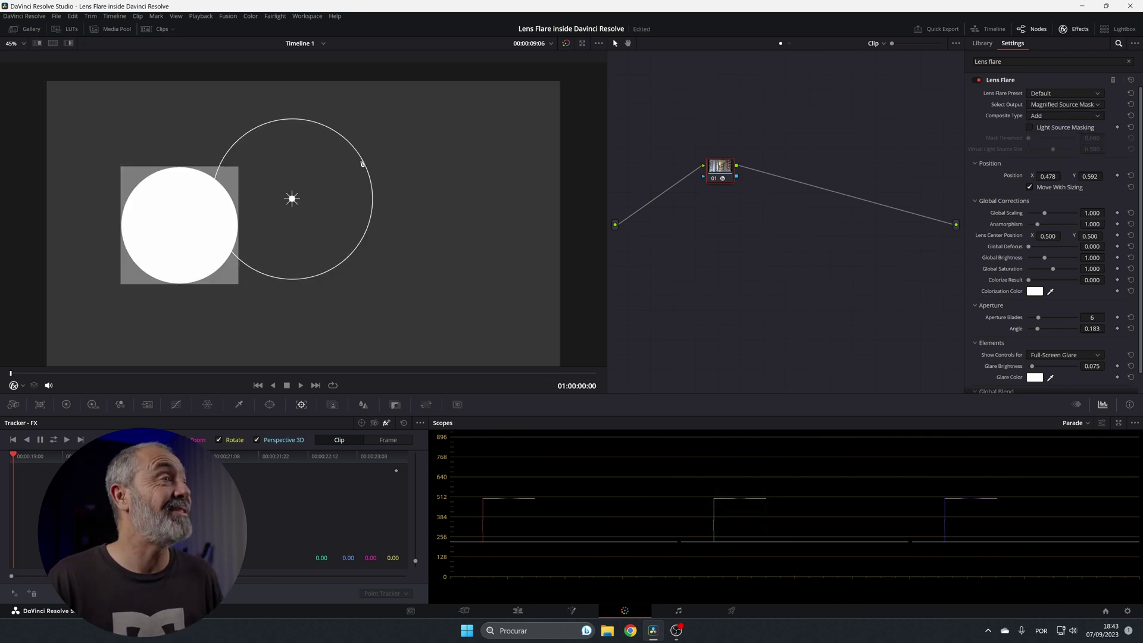
pyautogui.click(1065, 106)
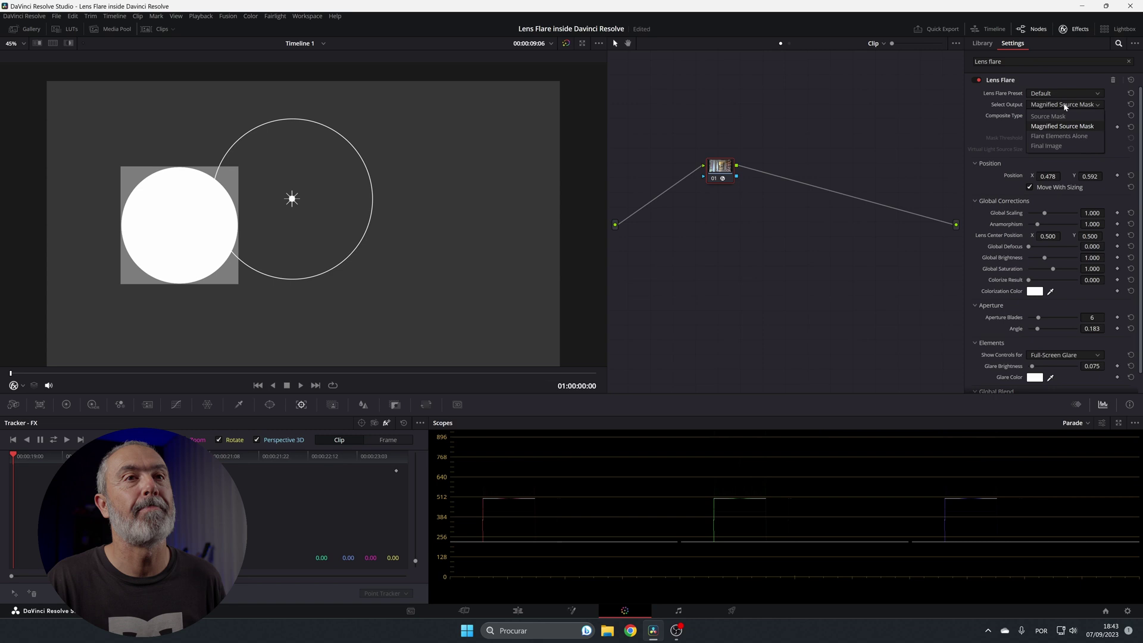
pyautogui.click(1055, 136)
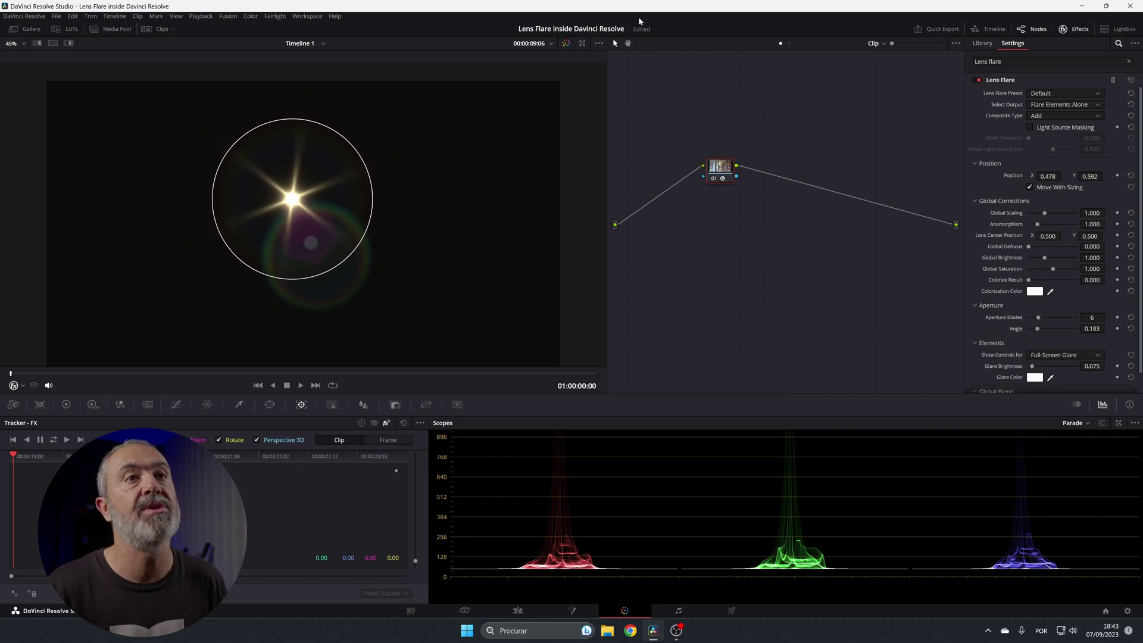
pyautogui.click(1083, 107)
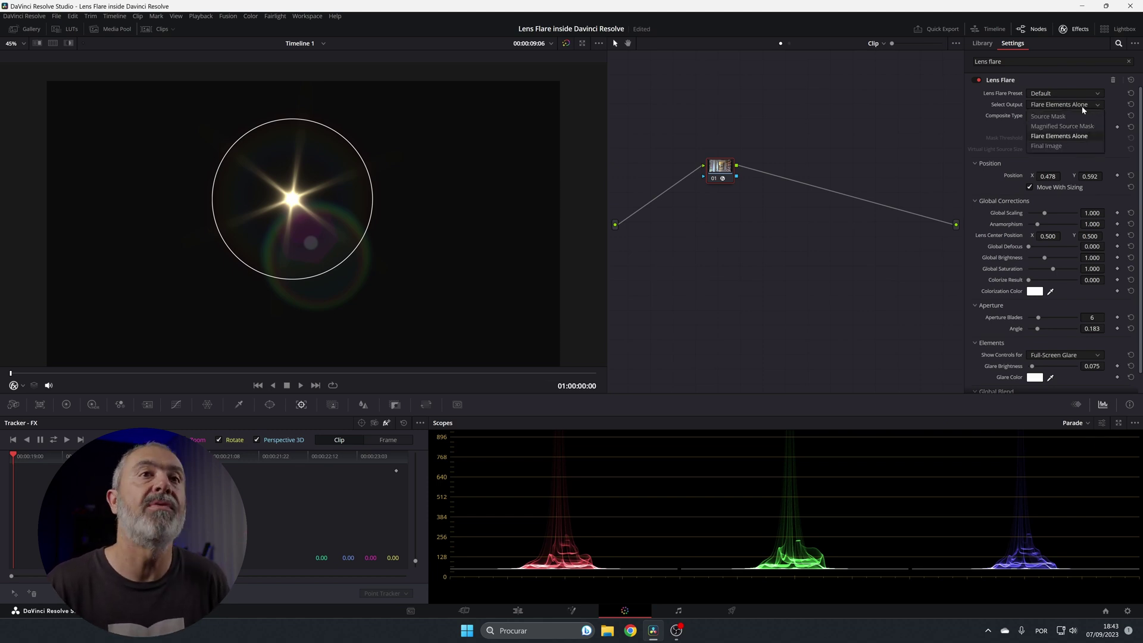
pyautogui.click(1063, 146)
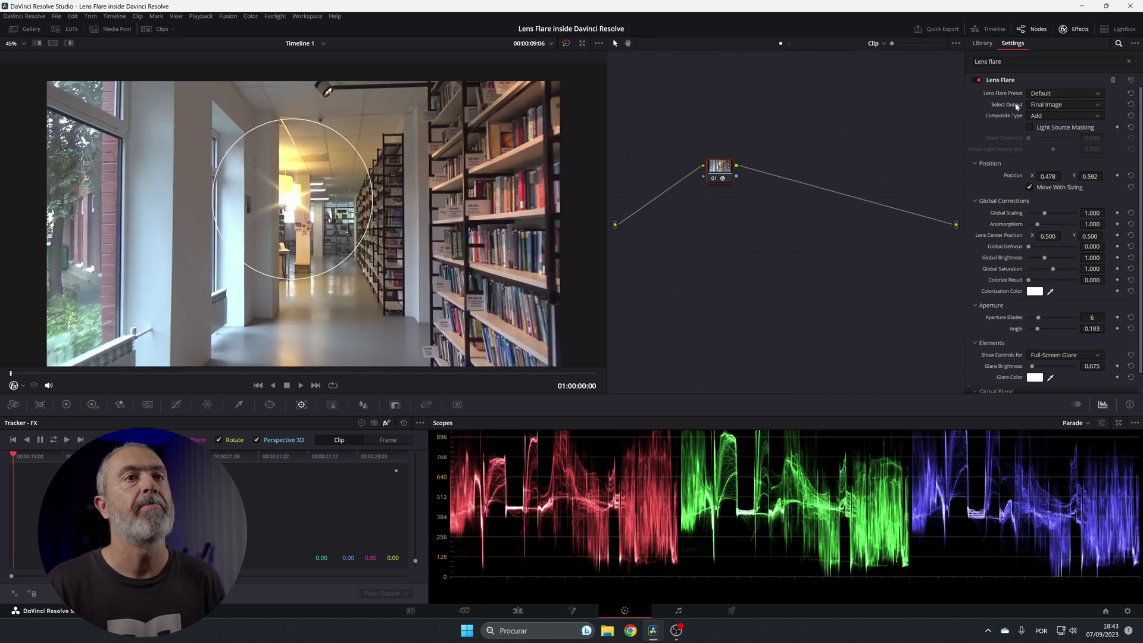
# Try Overlay and Softlight composite types, keep Final Image output, and settle on Add.
pyautogui.click(1077, 116)
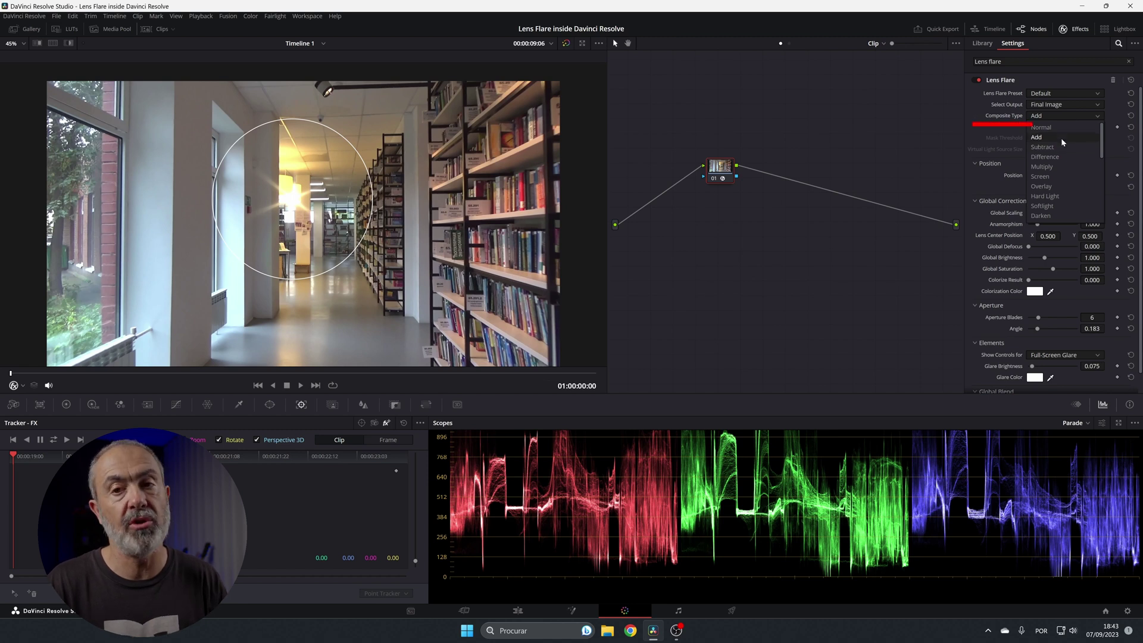
pyautogui.click(1059, 188)
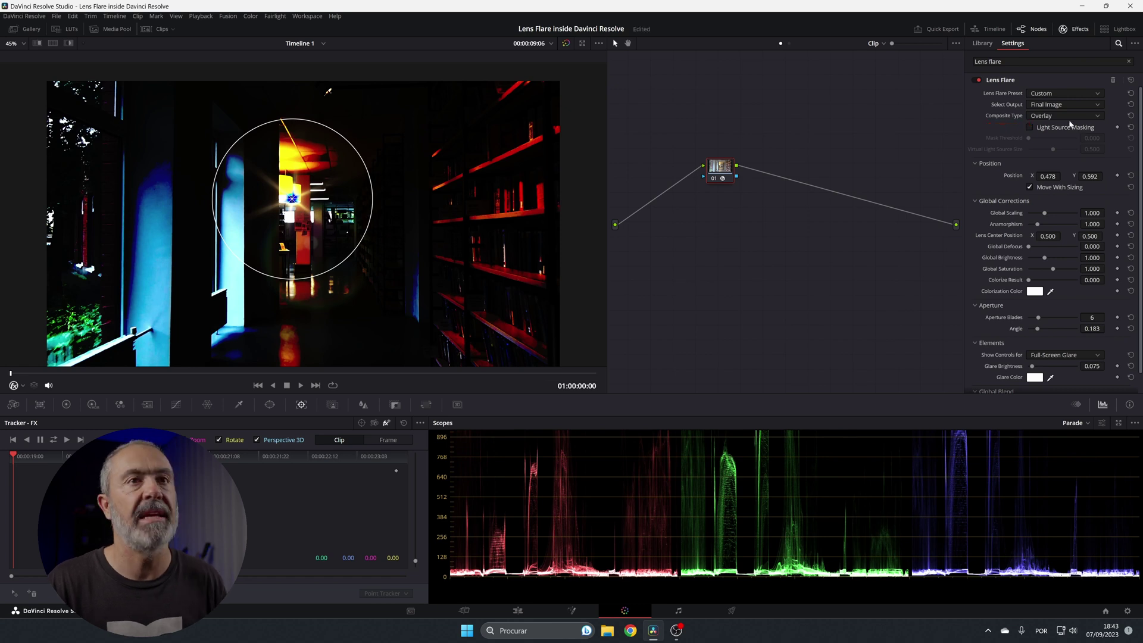
pyautogui.click(1067, 116)
pyautogui.click(1049, 200)
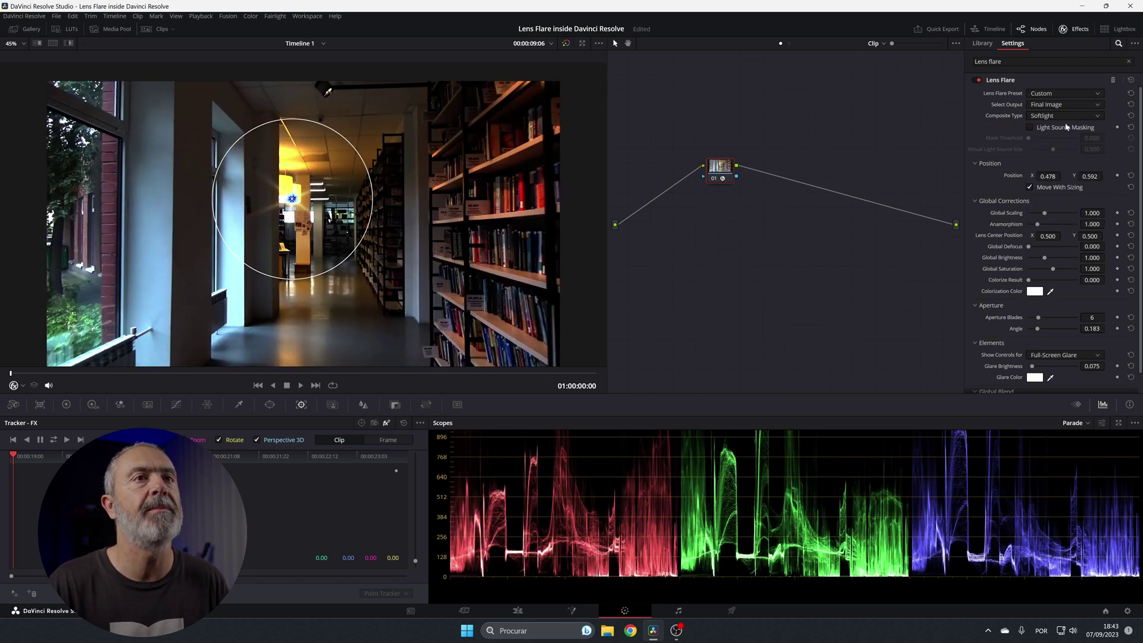
pyautogui.click(1070, 102)
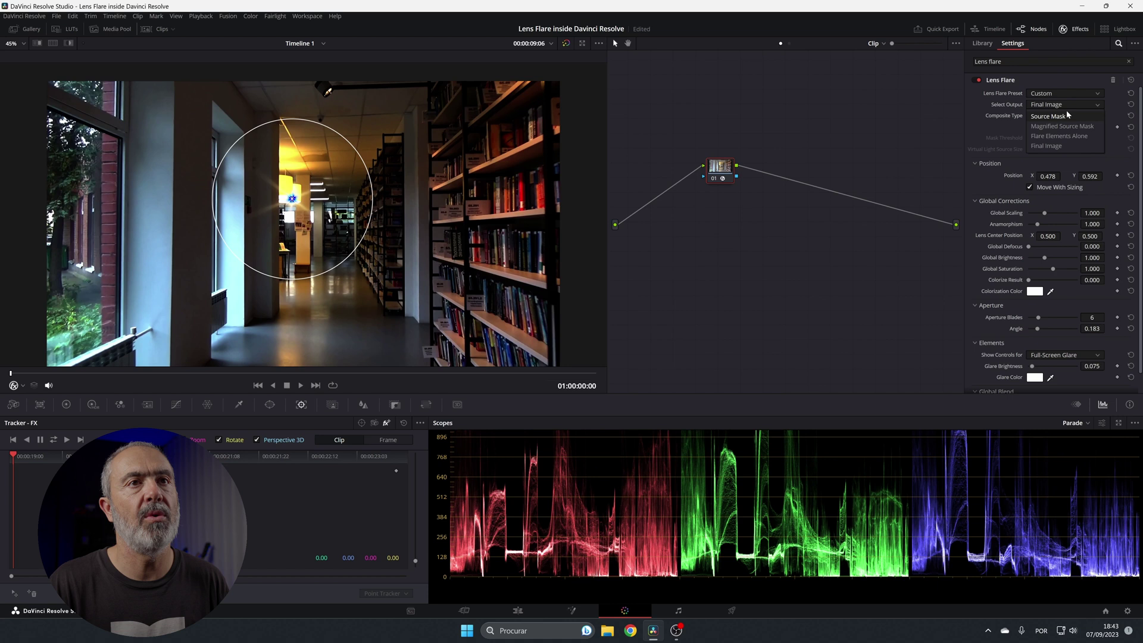
pyautogui.click(1017, 119)
pyautogui.click(1054, 133)
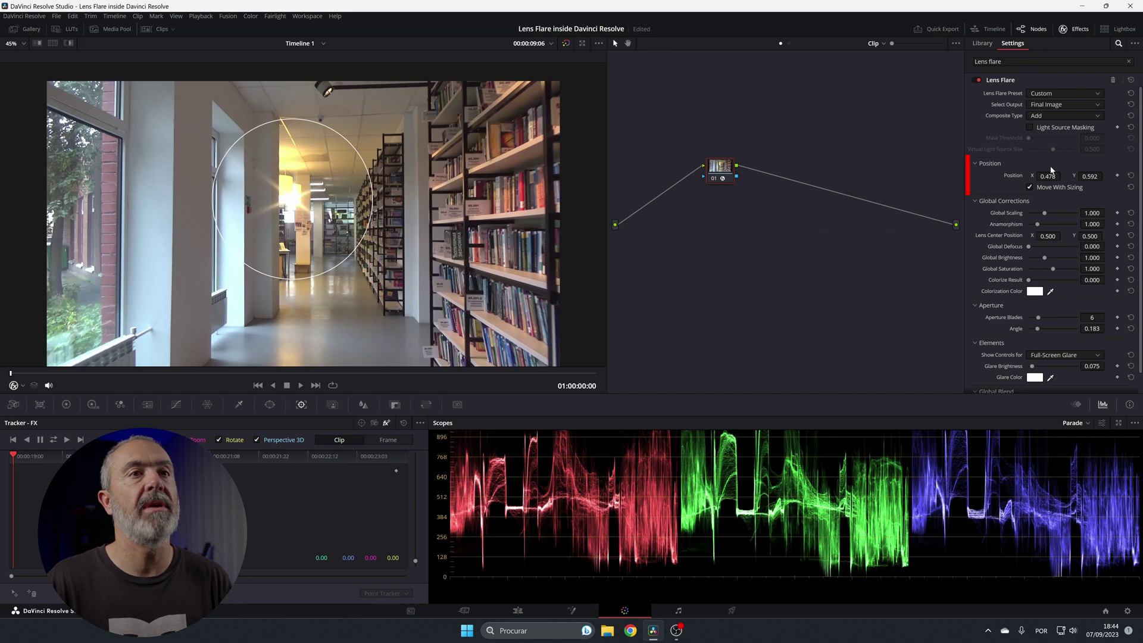
# Nudge the flare onto the ceiling light, keep Anamorphism at 1.000, and set Global Scaling to 0.936.
pyautogui.click(1031, 188)
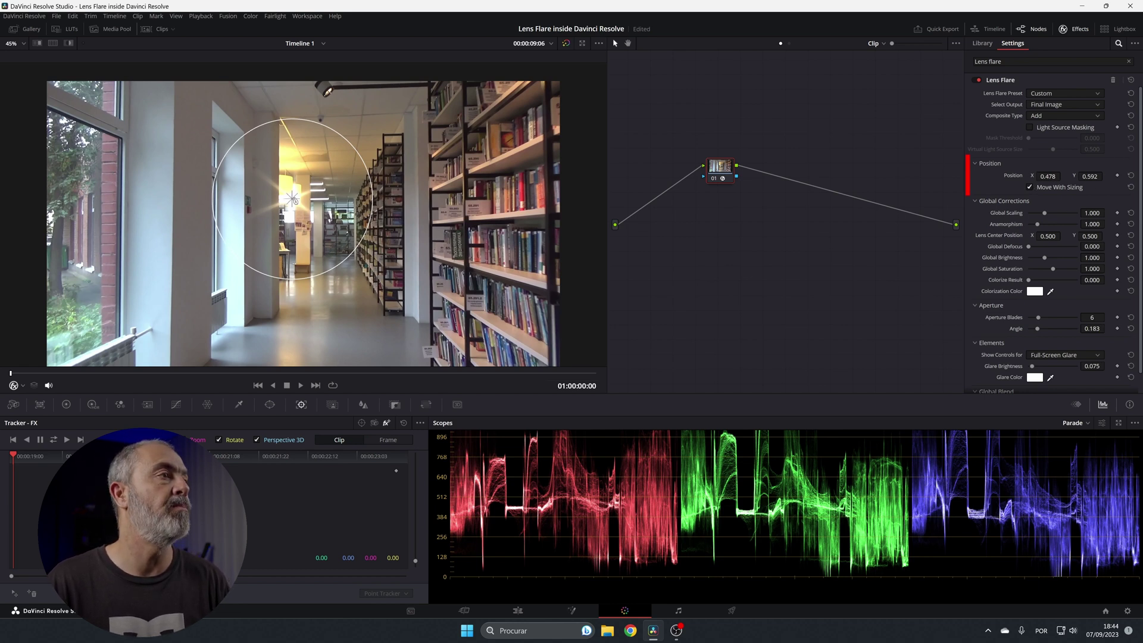
pyautogui.moveTo(292, 200)
pyautogui.mouseDown()
pyautogui.moveTo(273, 160)
pyautogui.moveTo(292, 199)
pyautogui.mouseUp()
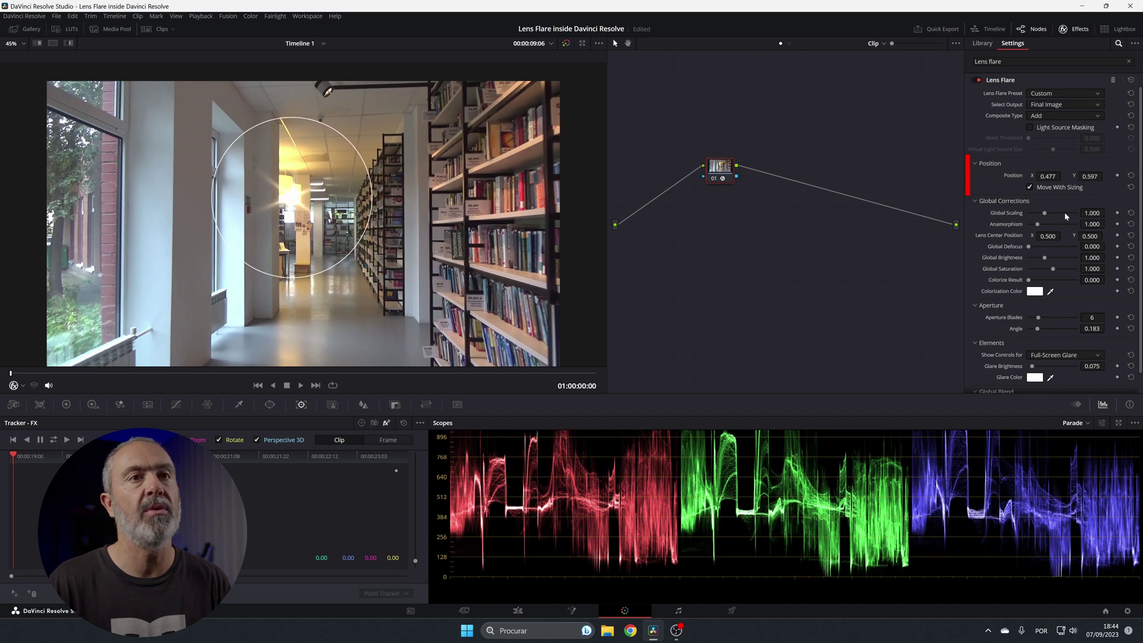
pyautogui.moveTo(1044, 173)
pyautogui.mouseDown()
pyautogui.moveTo(1063, 176)
pyautogui.moveTo(1044, 176)
pyautogui.mouseUp()
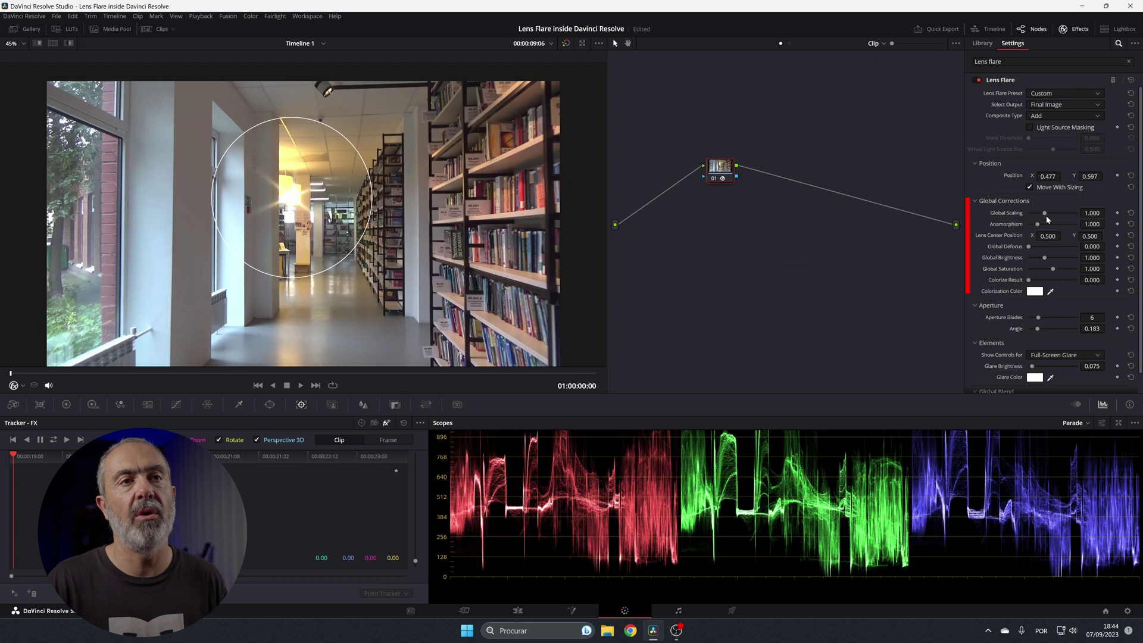
pyautogui.moveTo(1037, 224); pyautogui.dragTo(992, 234)
pyautogui.doubleClick(1006, 228)
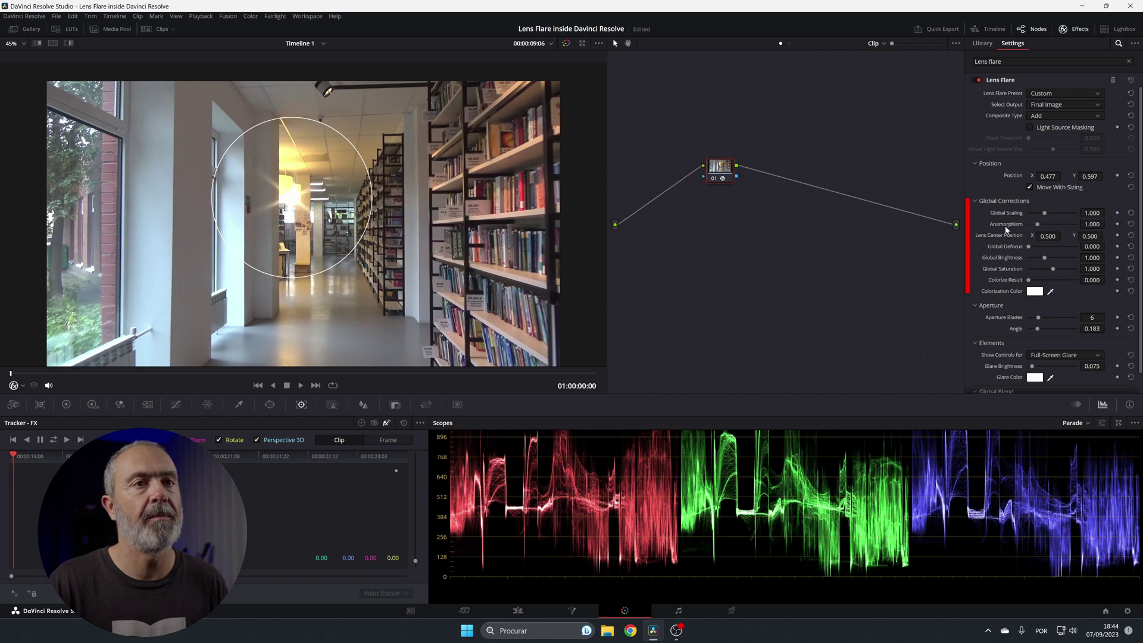
pyautogui.moveTo(1044, 217)
pyautogui.mouseDown()
pyautogui.moveTo(1059, 219)
pyautogui.moveTo(1043, 223)
pyautogui.mouseUp()
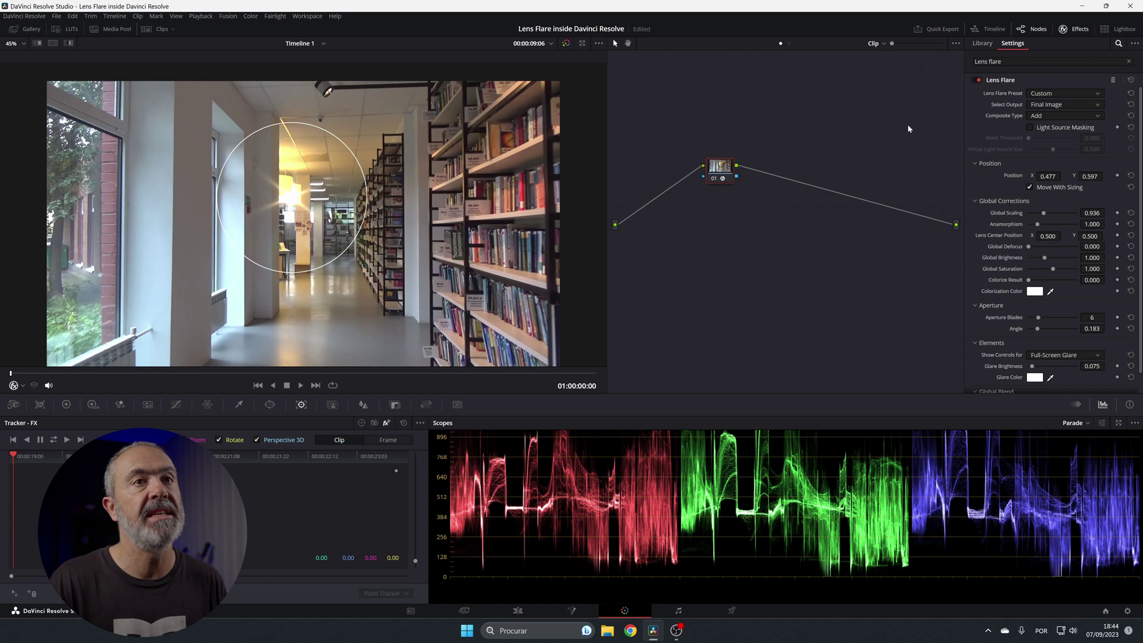
# View Flare Elements Alone, set Lens Center Position to 0.538, 0.456, then return to Final Image.
pyautogui.click(1057, 105)
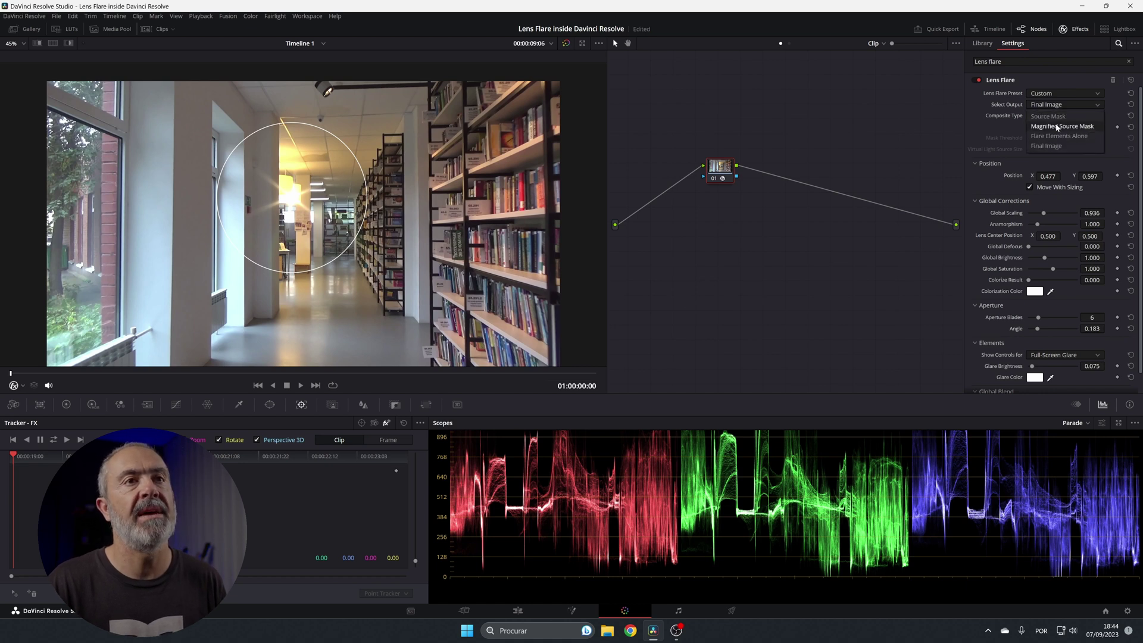
pyautogui.click(1060, 127)
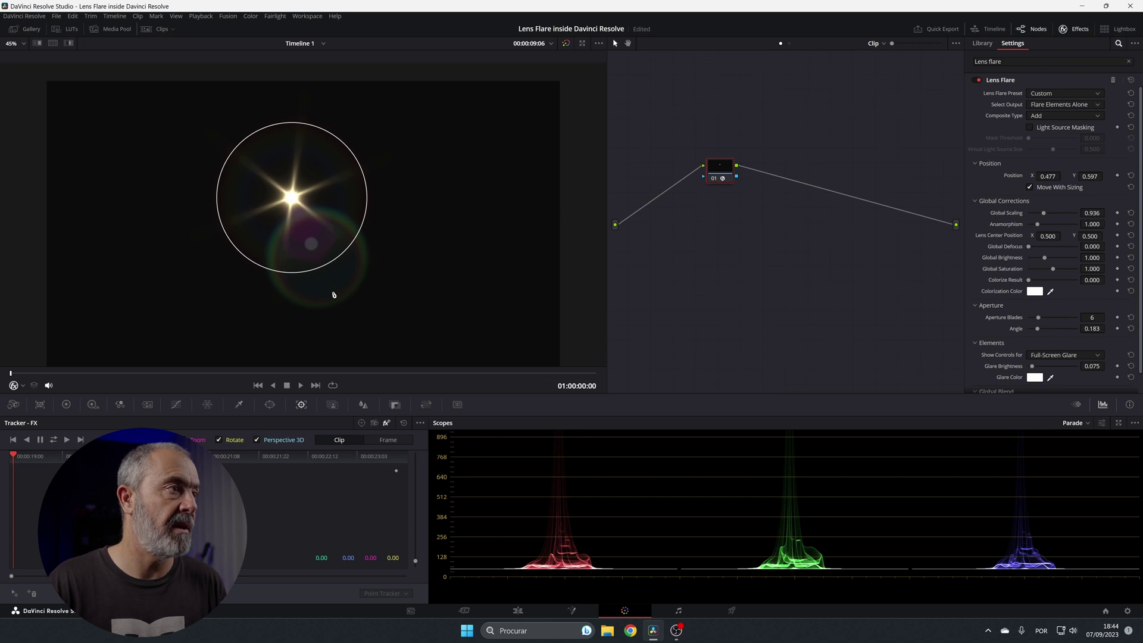
pyautogui.moveTo(1048, 237); pyautogui.dragTo(1083, 236)
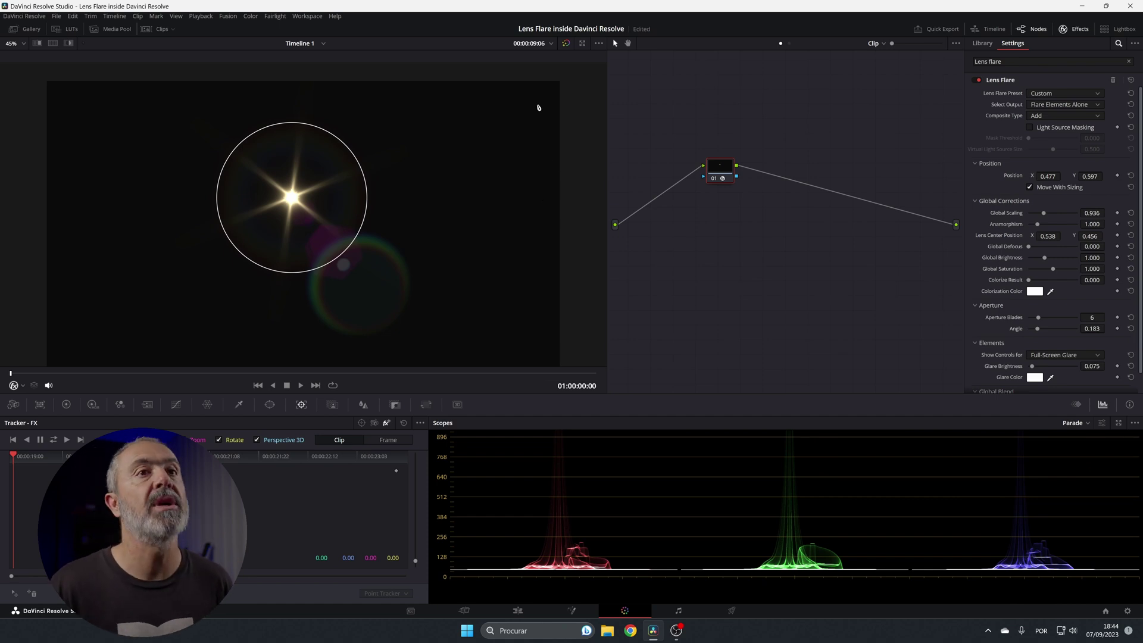
pyautogui.click(1055, 106)
pyautogui.click(1054, 107)
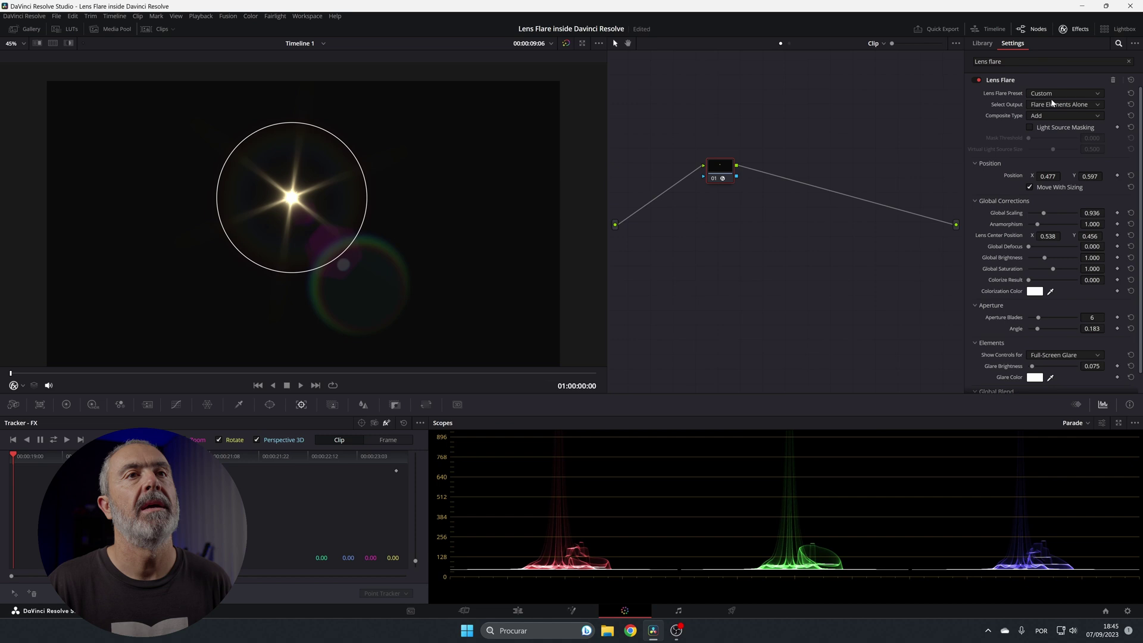
pyautogui.click(1056, 105)
pyautogui.click(1051, 146)
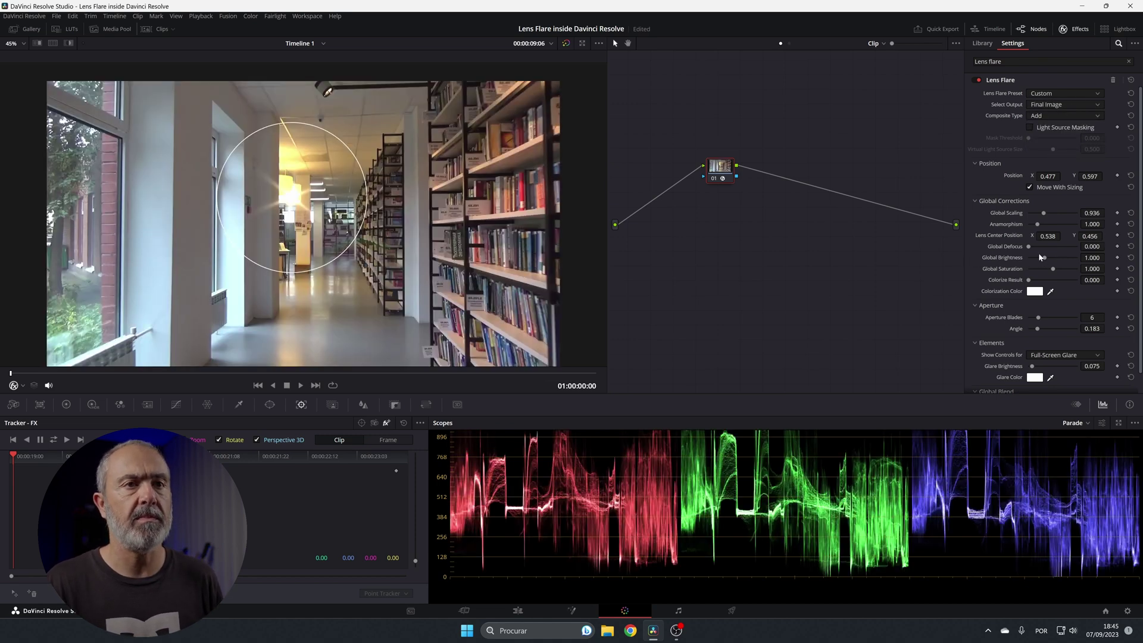
# Experiment with defocus, Global Brightness and Saturation, resetting brightness and saturation to defaults.
pyautogui.moveTo(1029, 247); pyautogui.dragTo(951, 260)
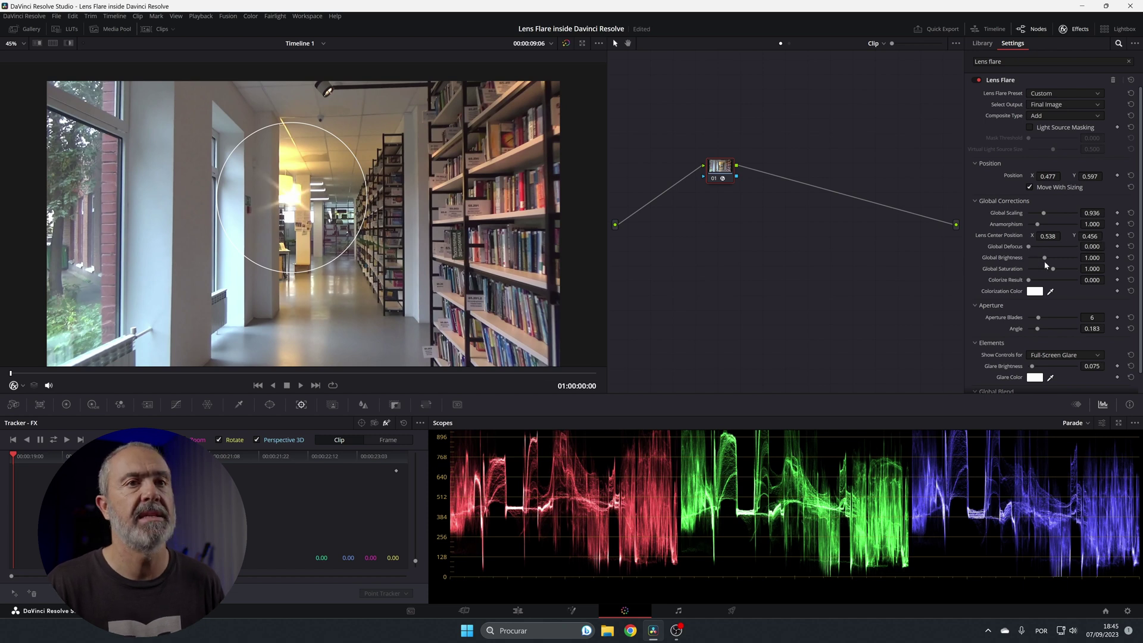
pyautogui.moveTo(1046, 261); pyautogui.dragTo(615, 315)
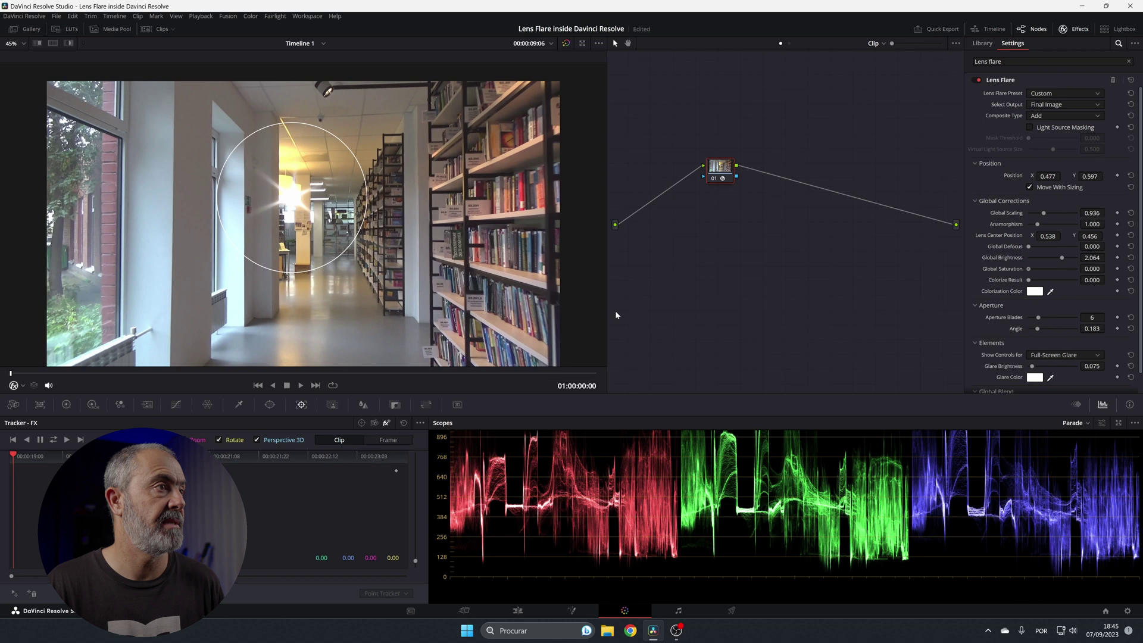
pyautogui.moveTo(1029, 268); pyautogui.dragTo(1118, 284)
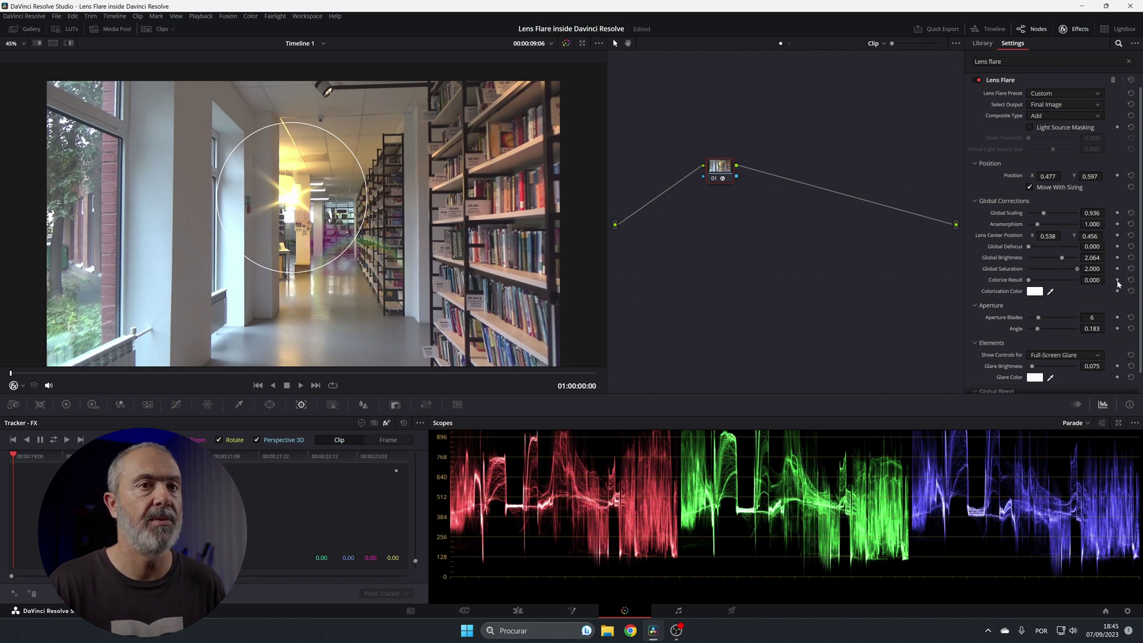
pyautogui.doubleClick(1010, 268)
pyautogui.doubleClick(1007, 259)
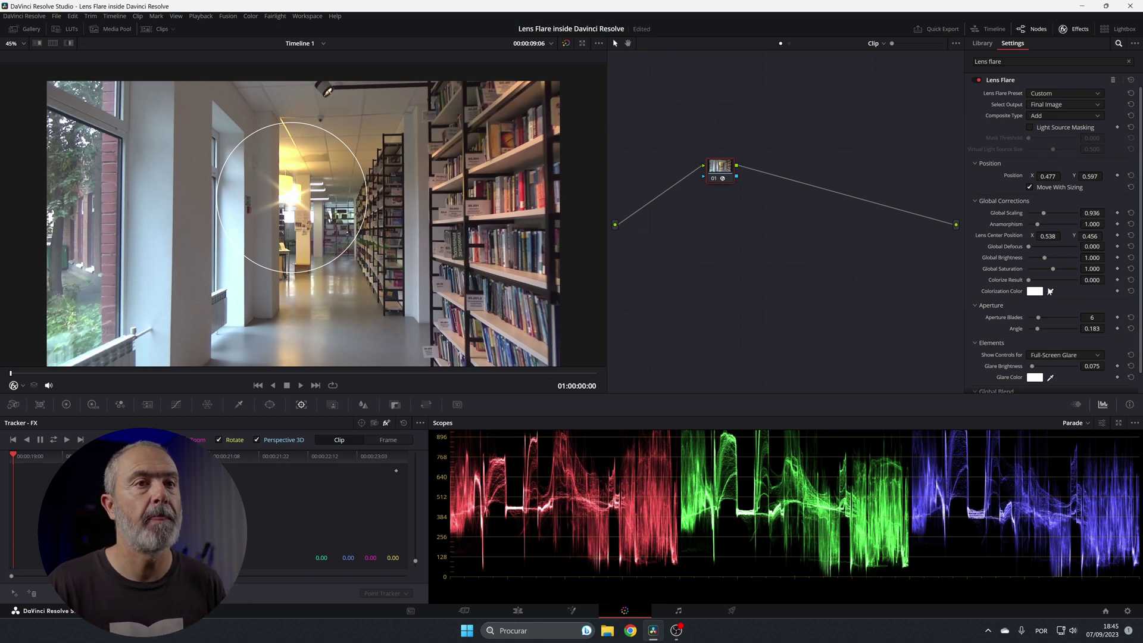
# Set Colorize Result to 1.000, save the project, and bring up the Colorization Color chooser.
pyautogui.moveTo(1028, 280); pyautogui.dragTo(1093, 286)
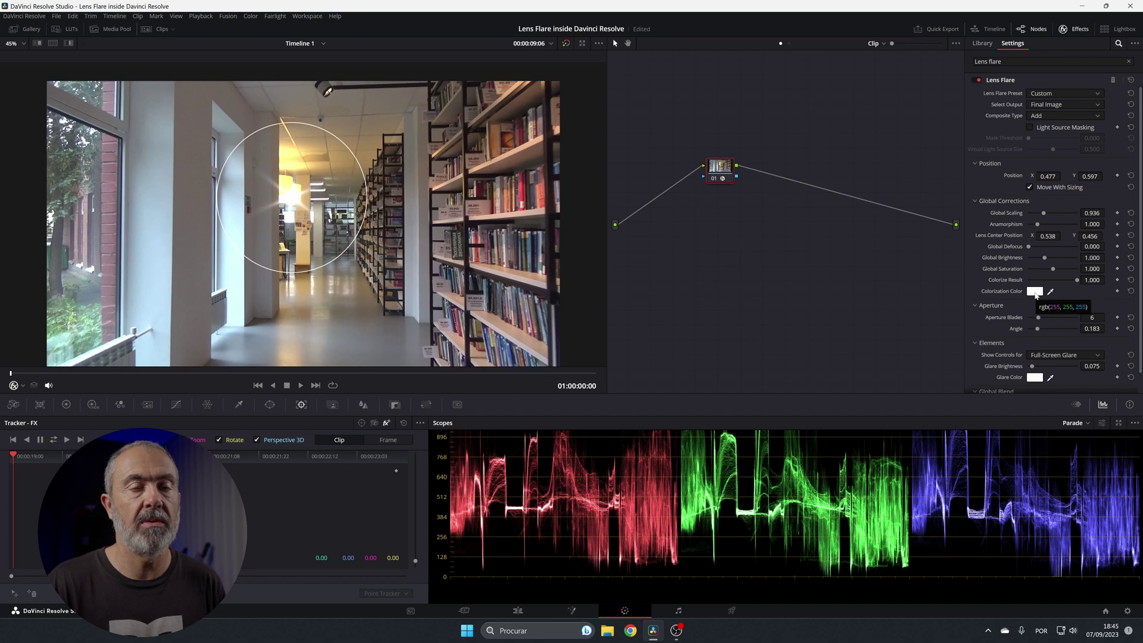
pyautogui.hotkey('ctrl', 's')
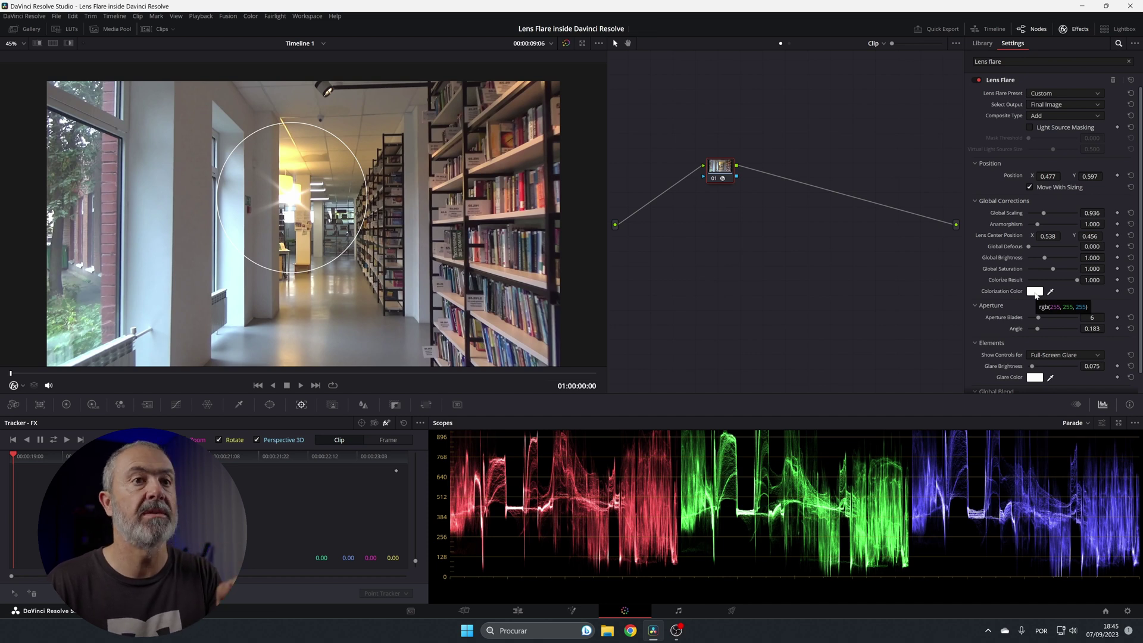
pyautogui.click(1036, 294)
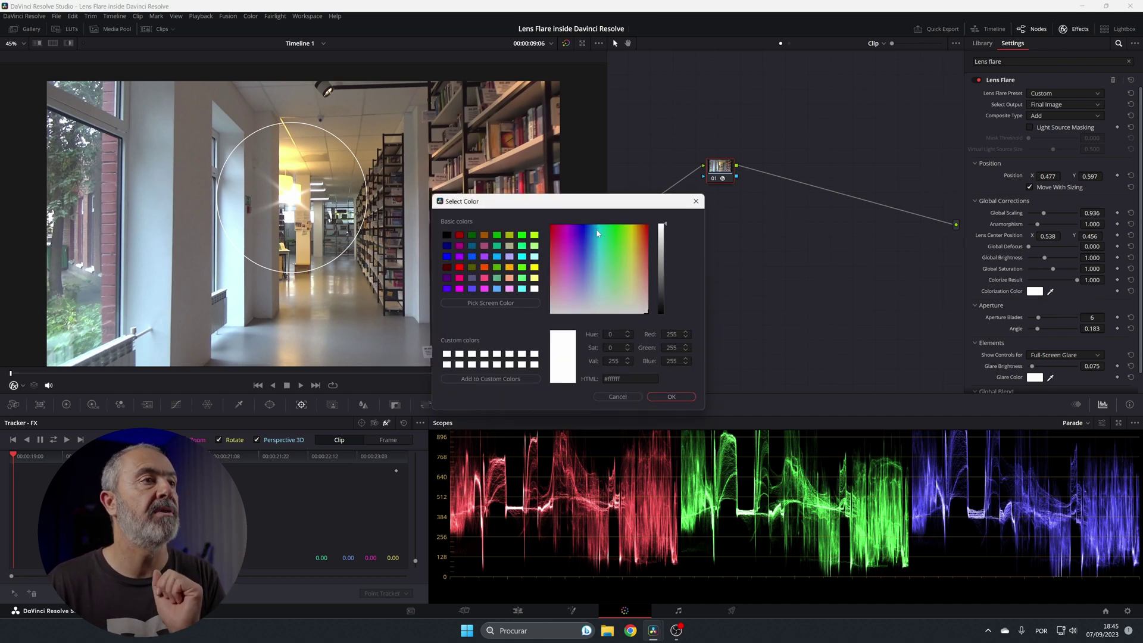
# Try a cyan tint, then set Colorize Result to 0 and restore a white colorization colour.
pyautogui.moveTo(598, 233)
pyautogui.mouseDown()
pyautogui.moveTo(583, 237)
pyautogui.moveTo(596, 231)
pyautogui.mouseUp()
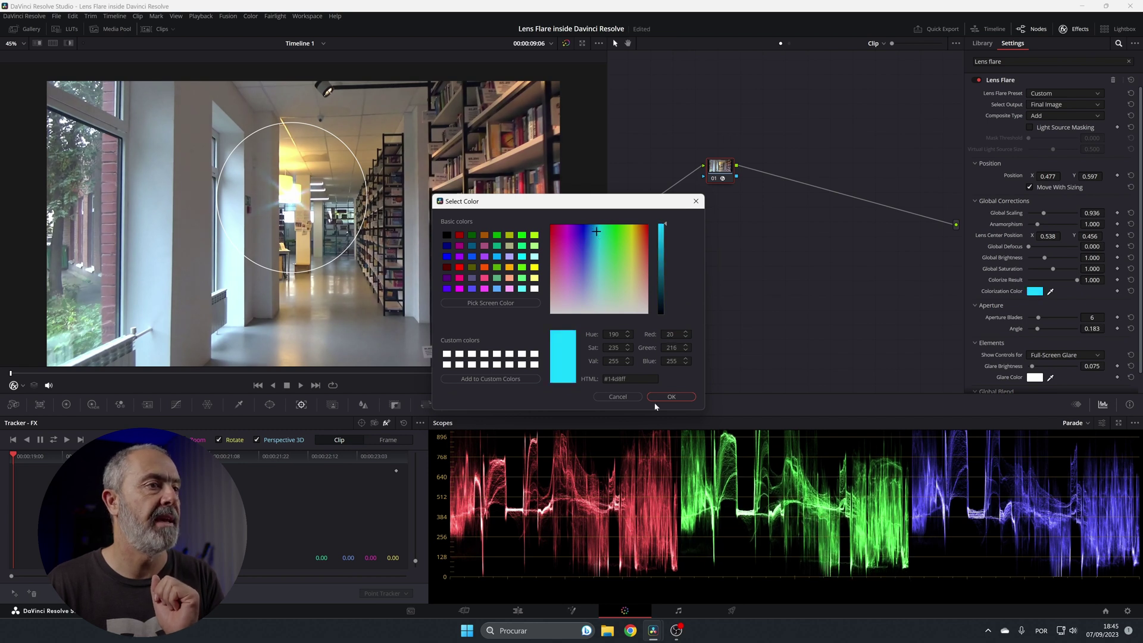
pyautogui.click(671, 397)
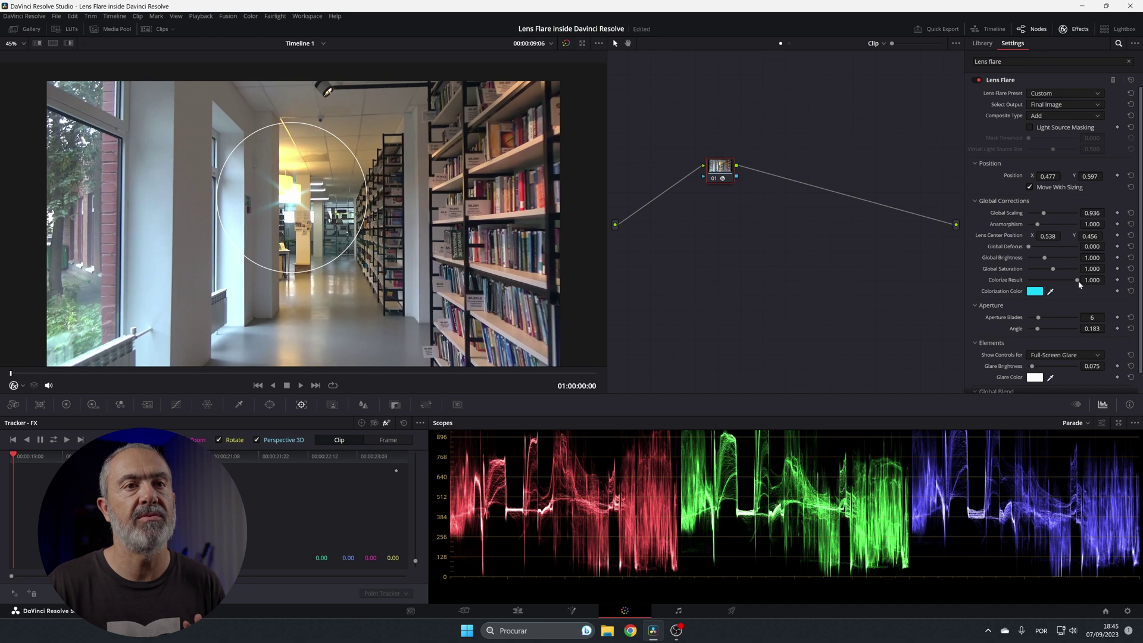
pyautogui.moveTo(1077, 280); pyautogui.dragTo(991, 281)
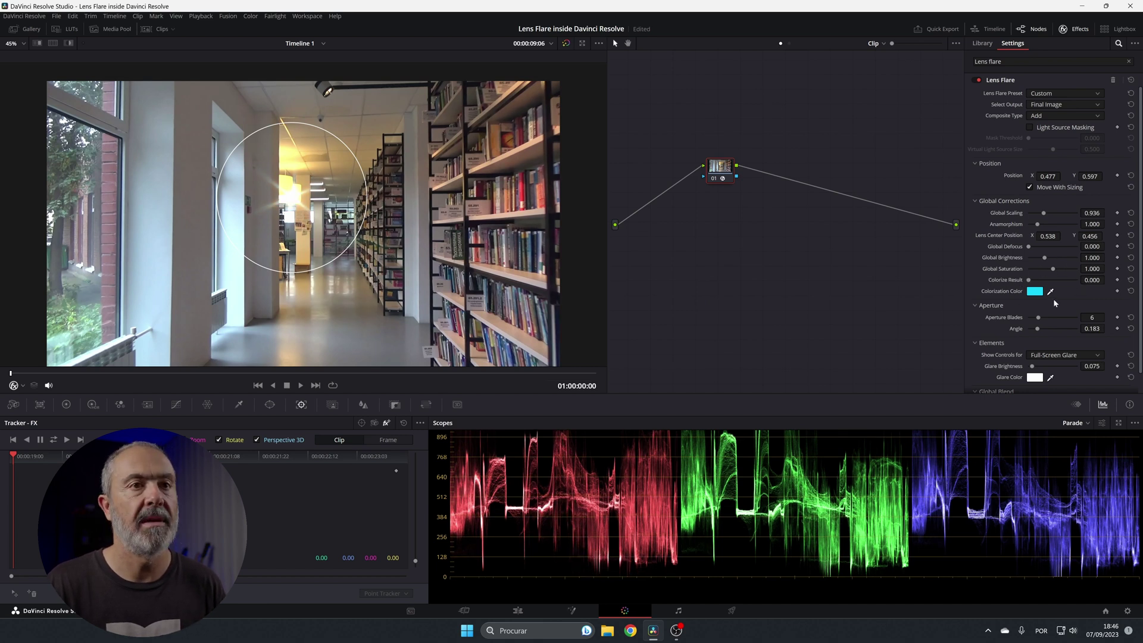
pyautogui.click(1036, 292)
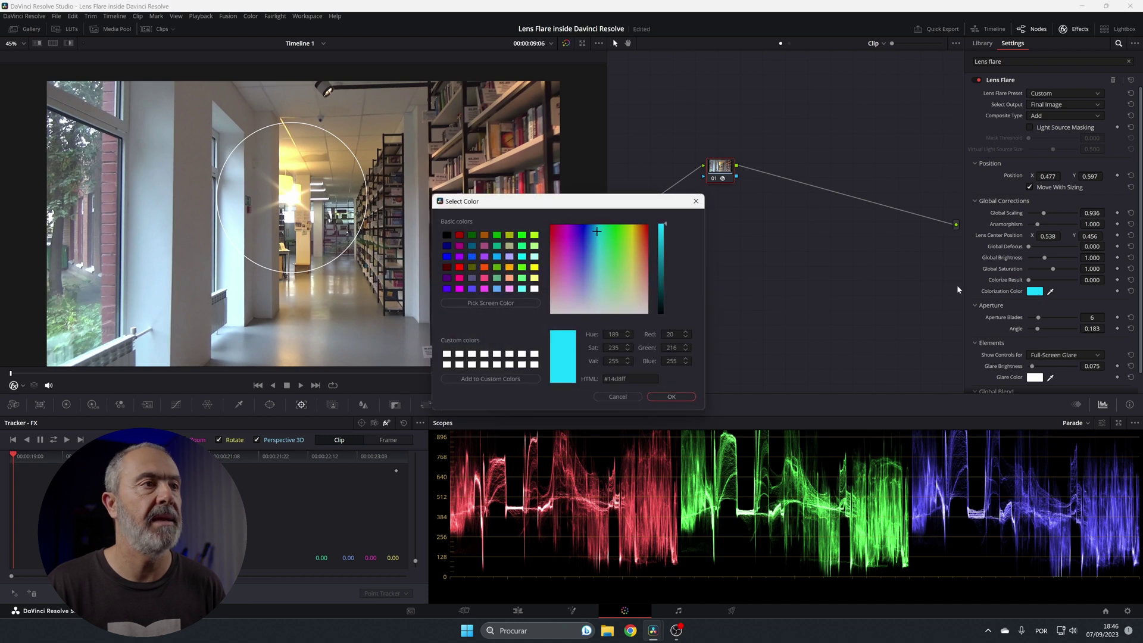
pyautogui.click(641, 311)
pyautogui.click(671, 397)
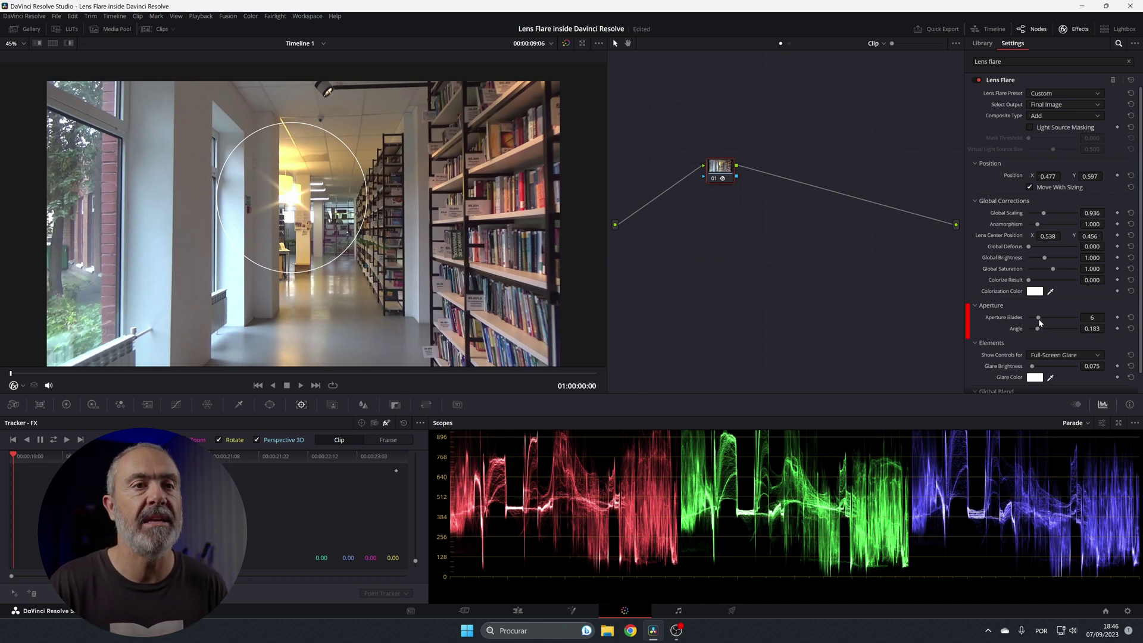
pyautogui.moveTo(1044, 319); pyautogui.dragTo(1081, 323)
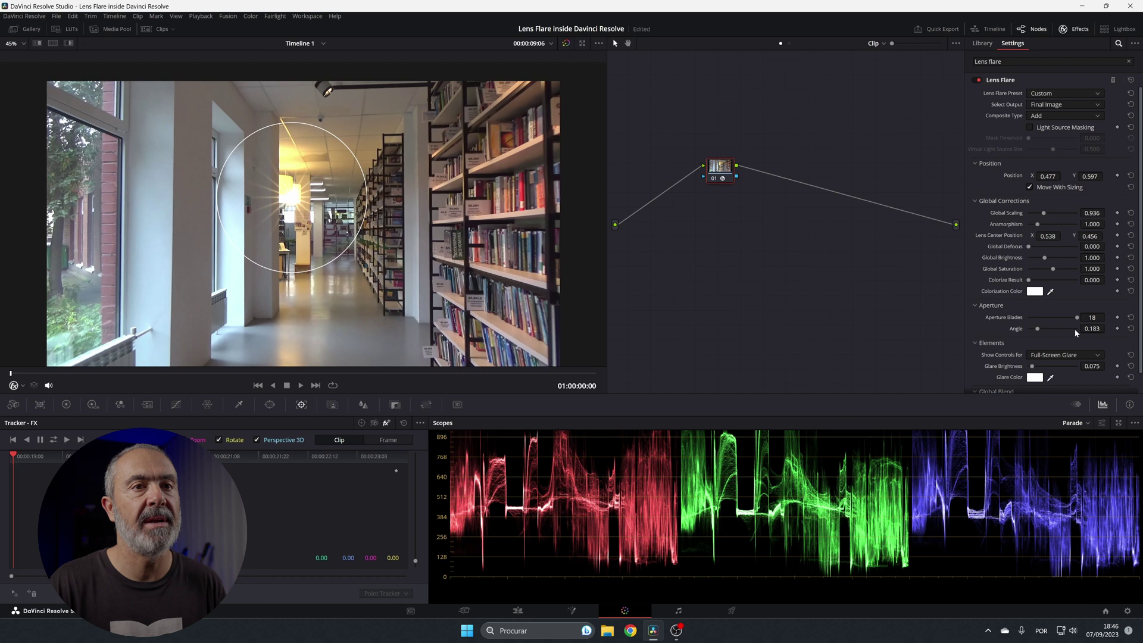
pyautogui.doubleClick(1006, 317)
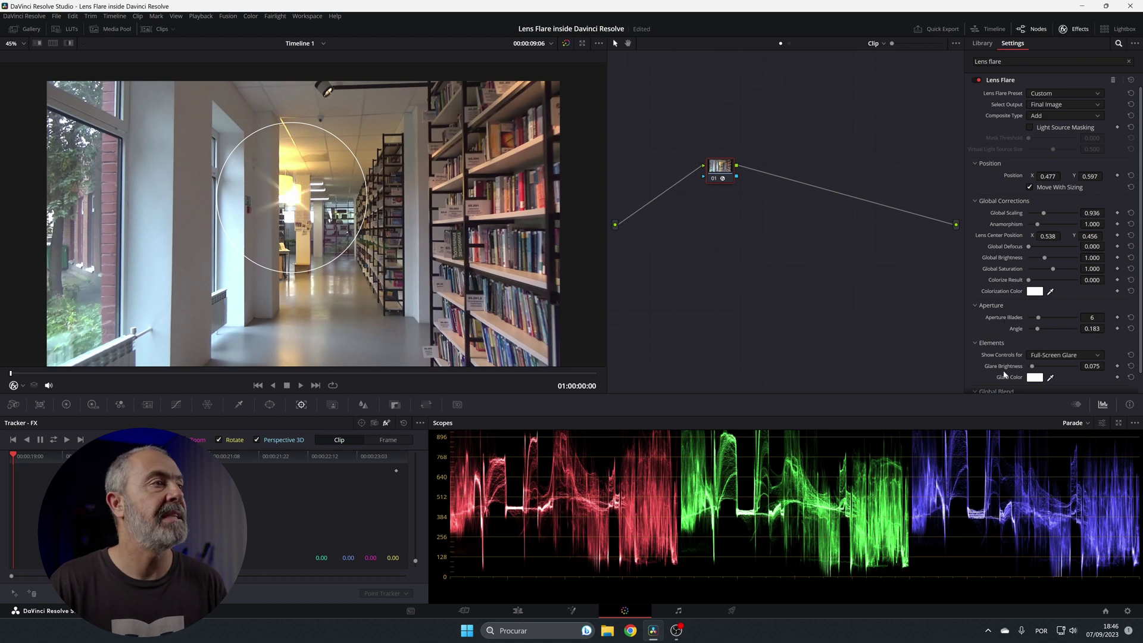
pyautogui.moveTo(1040, 331); pyautogui.dragTo(964, 369)
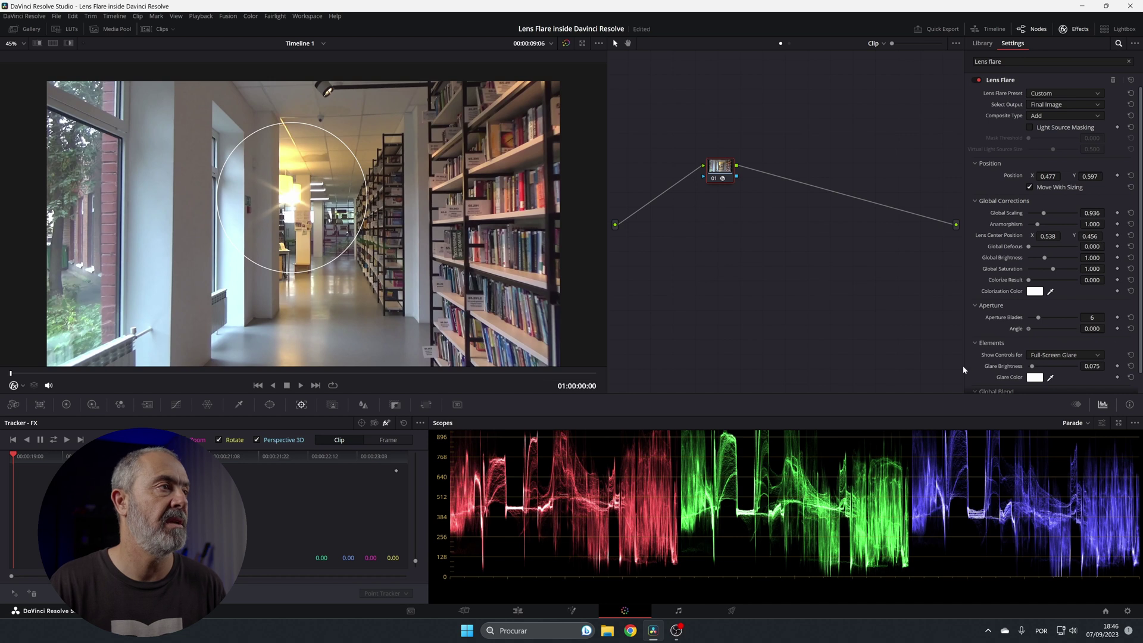
pyautogui.doubleClick(1016, 329)
pyautogui.scroll(-1, 1017, 331)
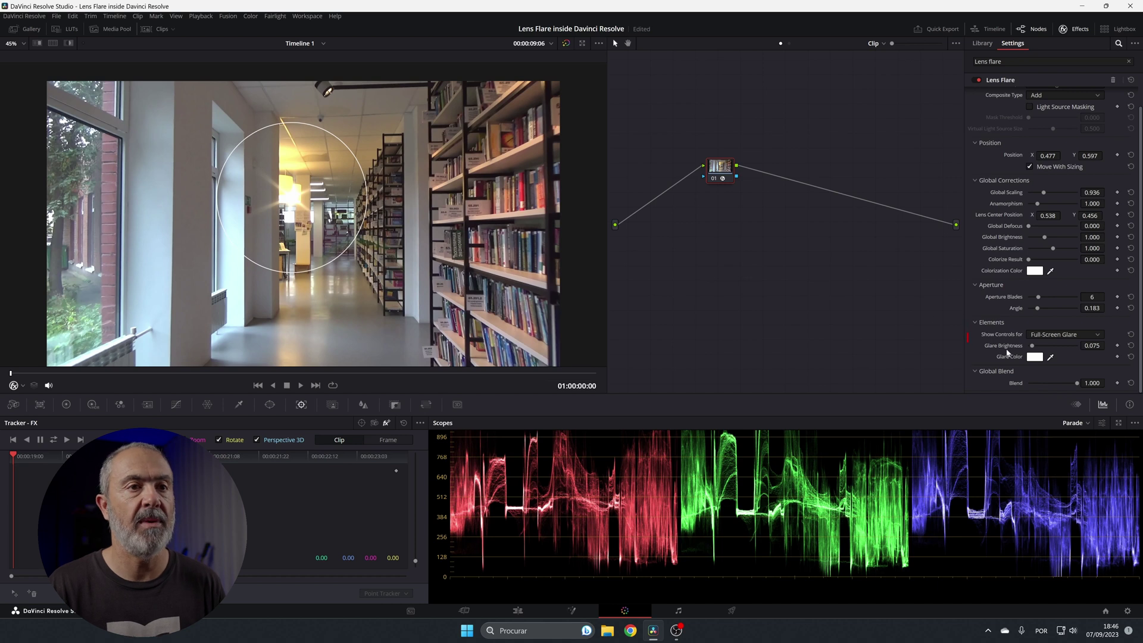
# Turn off the full-screen glare and switch to the Flare Spot element settings.
pyautogui.moveTo(1032, 345)
pyautogui.mouseDown()
pyautogui.moveTo(1070, 348)
pyautogui.moveTo(977, 342)
pyautogui.moveTo(1072, 347)
pyautogui.moveTo(1014, 353)
pyautogui.mouseUp()
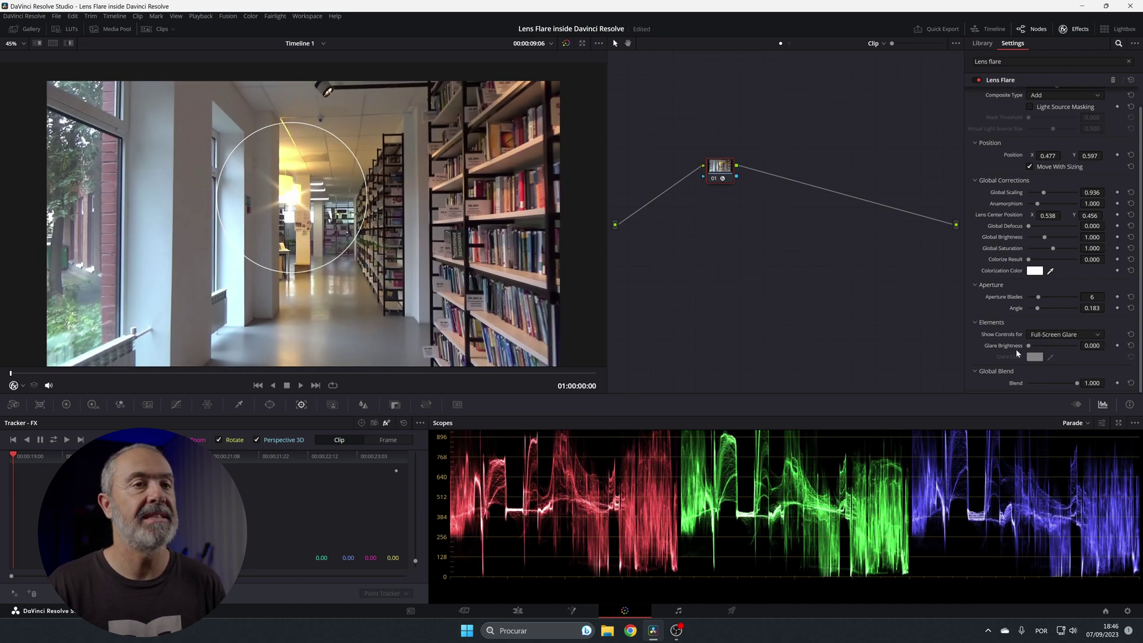
pyautogui.click(1081, 336)
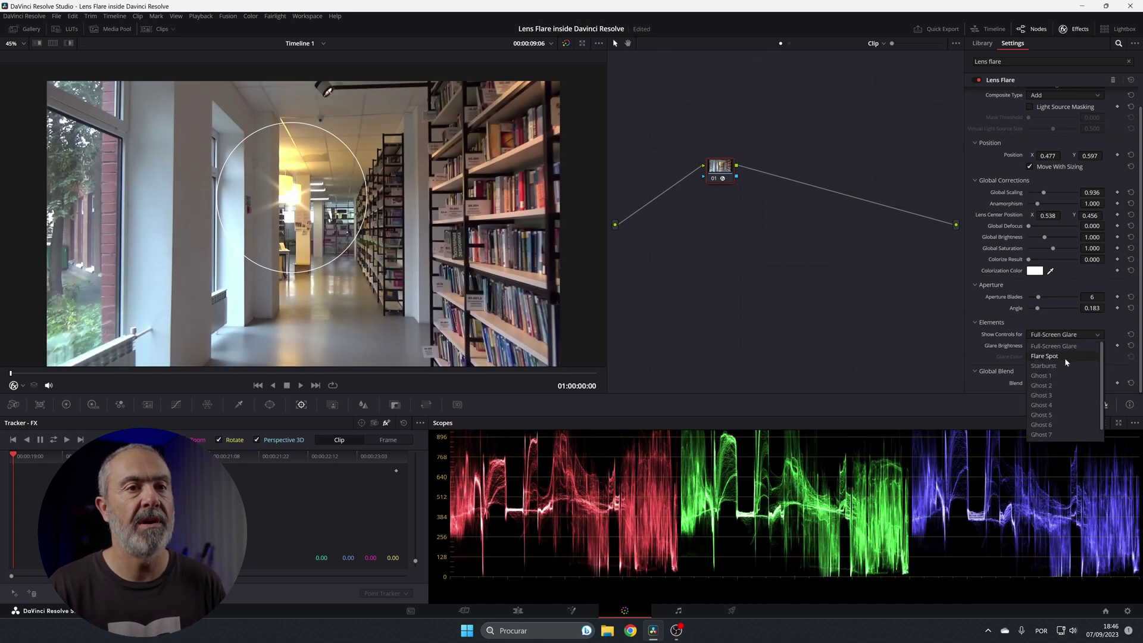
pyautogui.click(1064, 357)
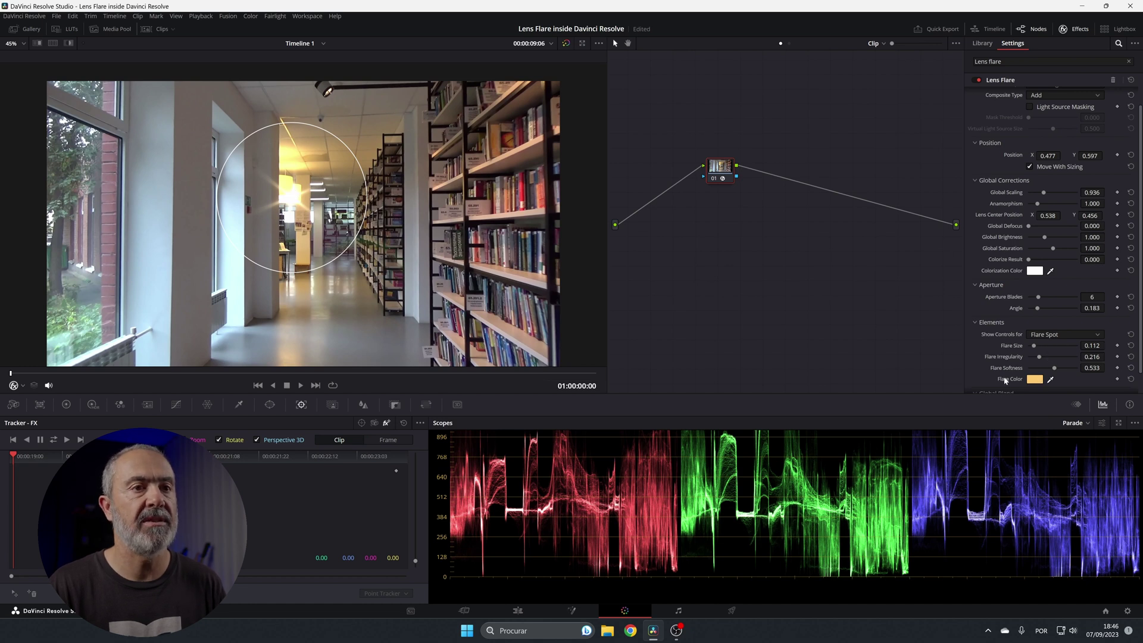
# Keep the spot's orange colour after testing green; set Flare Size 0.128 and Irregularity 0.422.
pyautogui.click(1034, 379)
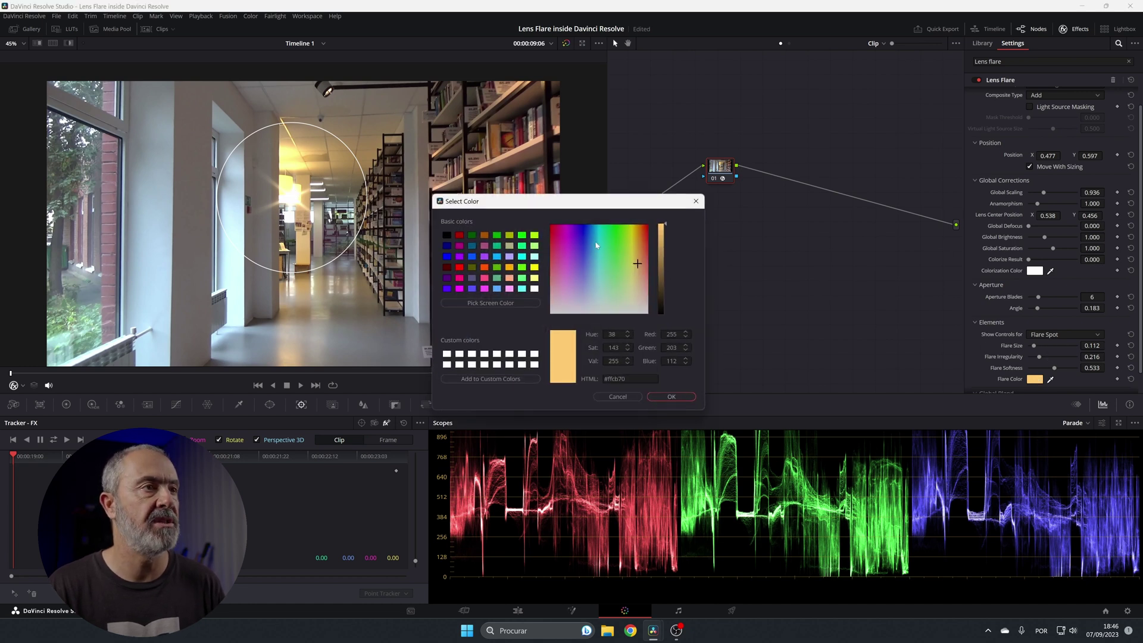
pyautogui.moveTo(584, 234)
pyautogui.mouseDown()
pyautogui.moveTo(617, 234)
pyautogui.moveTo(606, 234)
pyautogui.mouseUp()
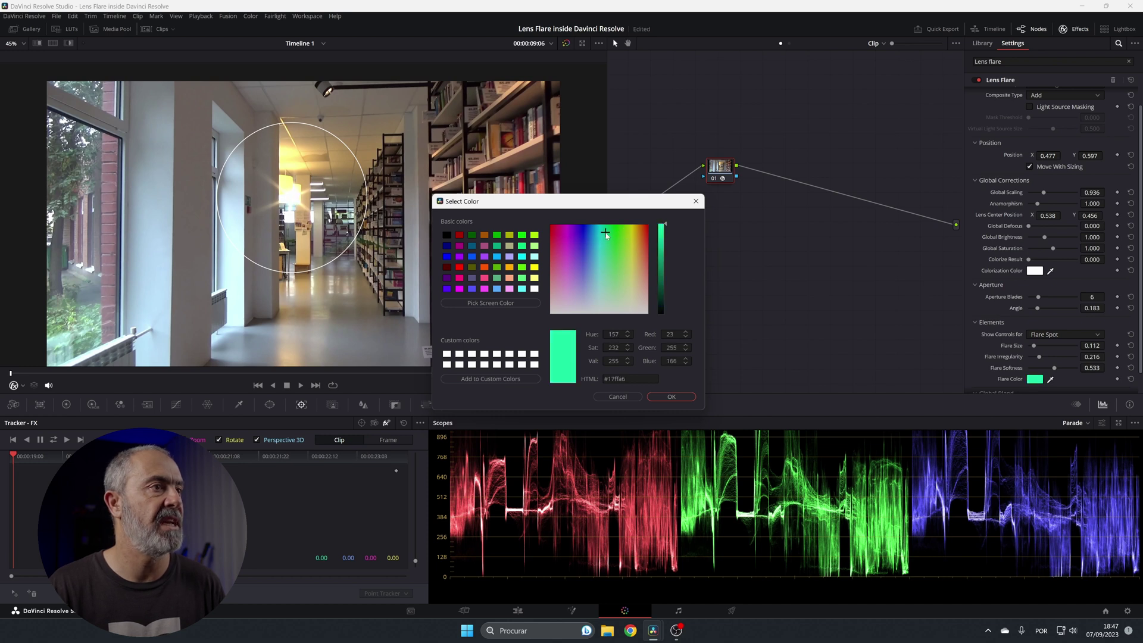
pyautogui.click(618, 396)
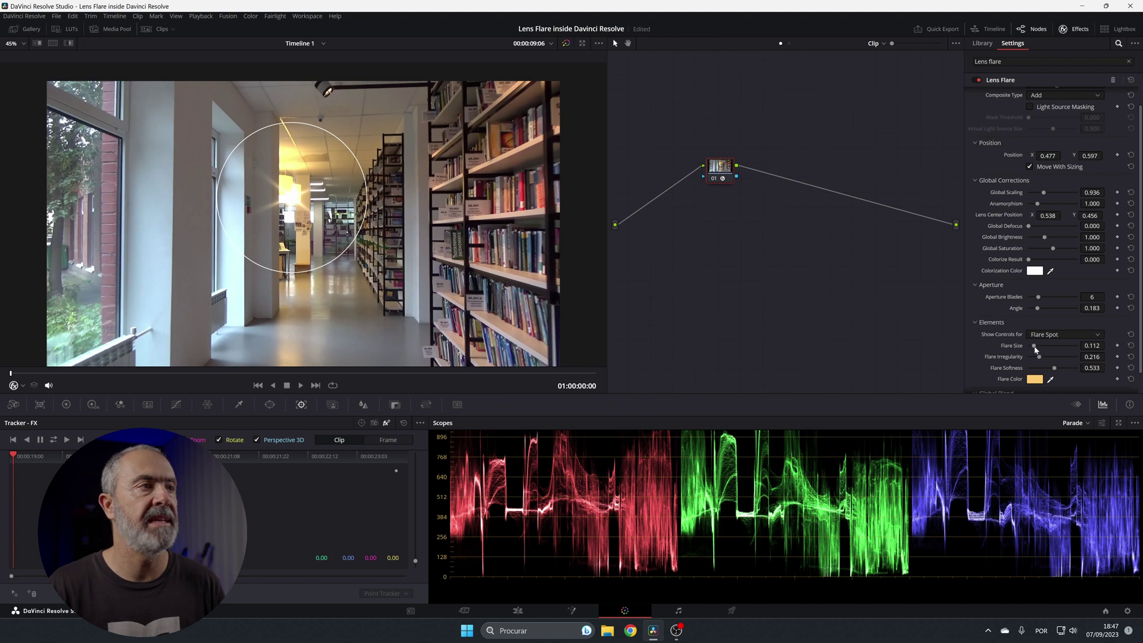
pyautogui.moveTo(1034, 350)
pyautogui.mouseDown()
pyautogui.moveTo(1072, 349)
pyautogui.moveTo(1036, 351)
pyautogui.mouseUp()
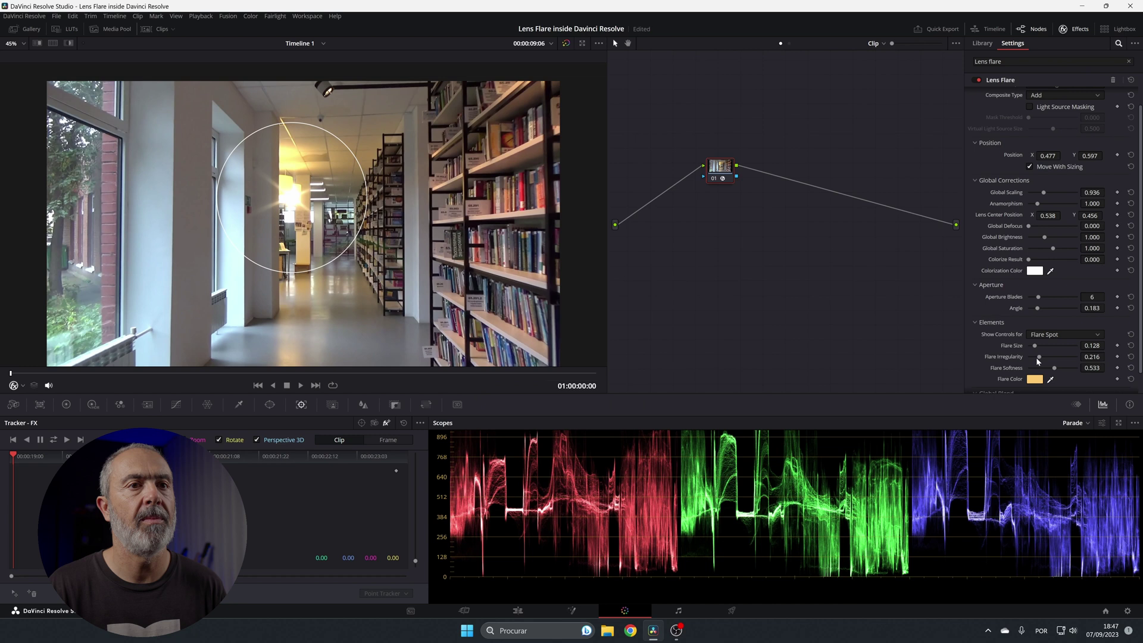
pyautogui.moveTo(1040, 357); pyautogui.dragTo(1048, 358)
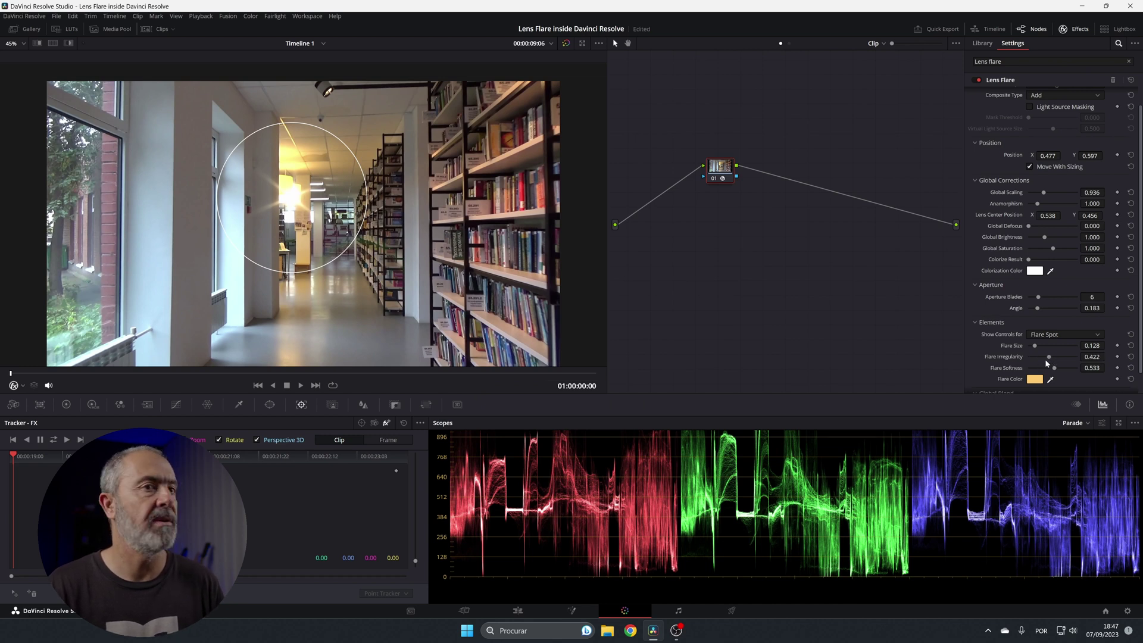
# Reset Flare Irregularity to 0.216, lower Global Blend to 0.780, and play the clip.
pyautogui.doubleClick(1017, 358)
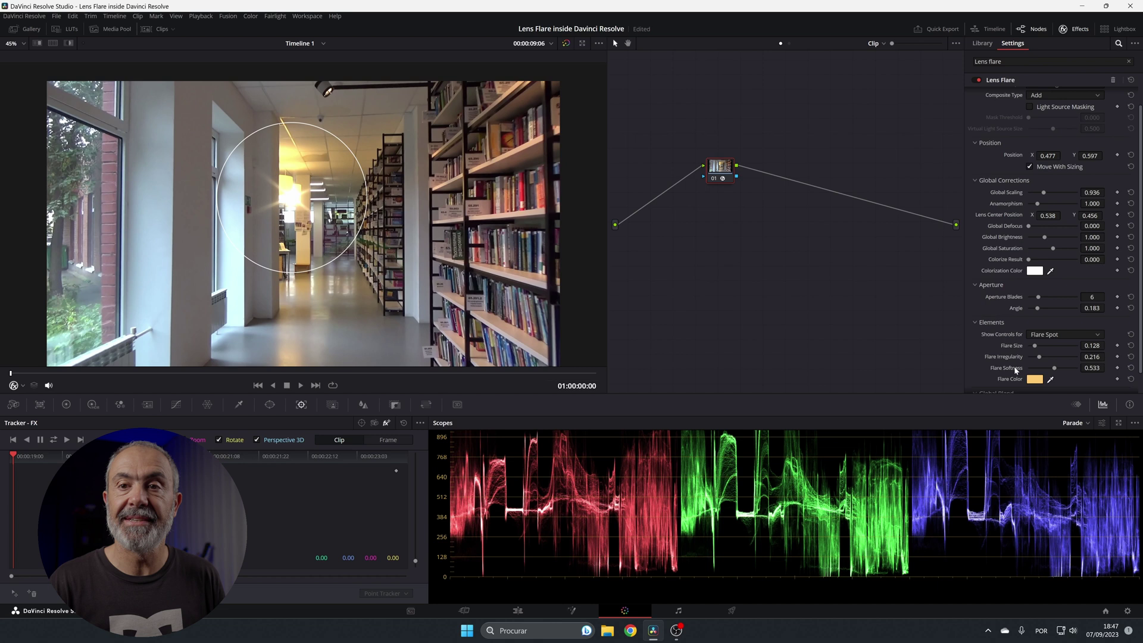
pyautogui.scroll(-1, 1012, 321)
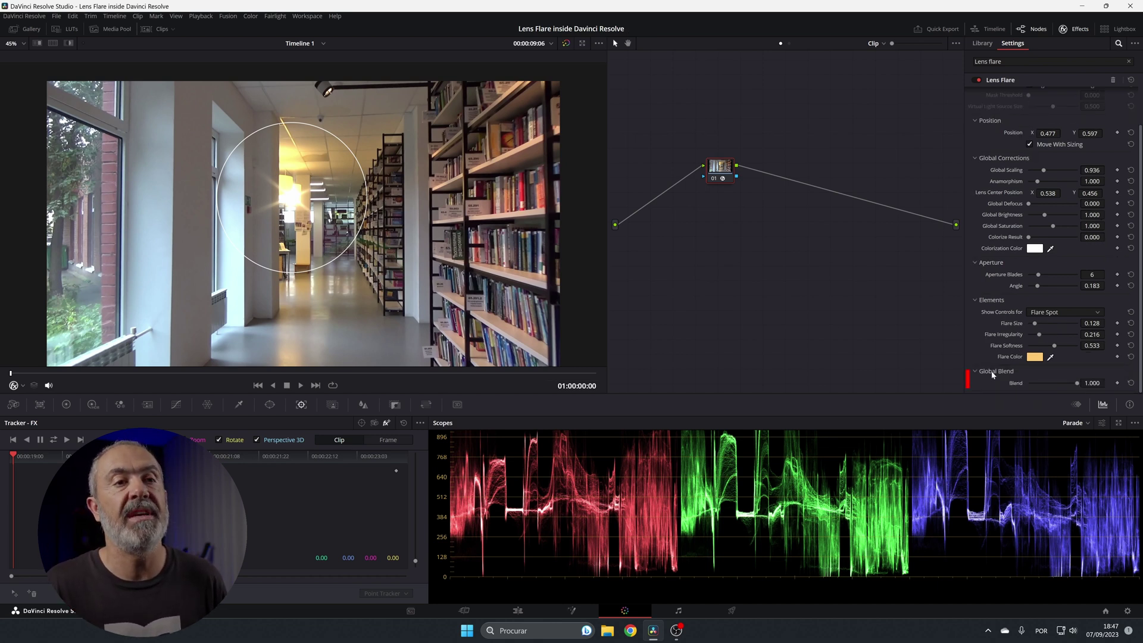
pyautogui.moveTo(1077, 383)
pyautogui.mouseDown()
pyautogui.moveTo(1053, 385)
pyautogui.moveTo(1068, 387)
pyautogui.mouseUp()
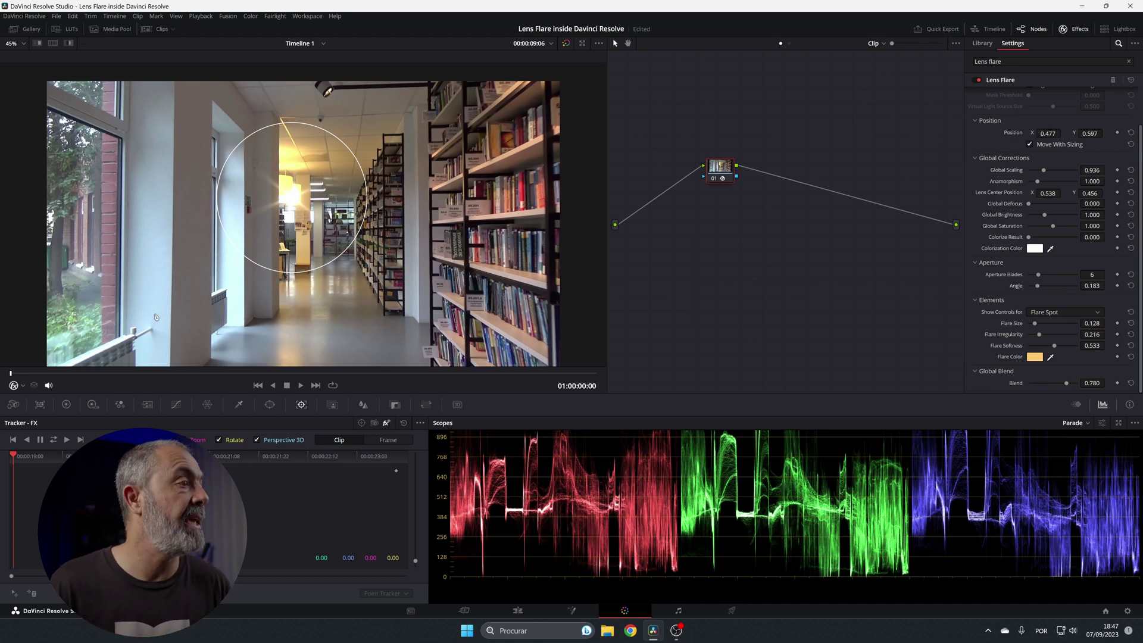
pyautogui.click(301, 385)
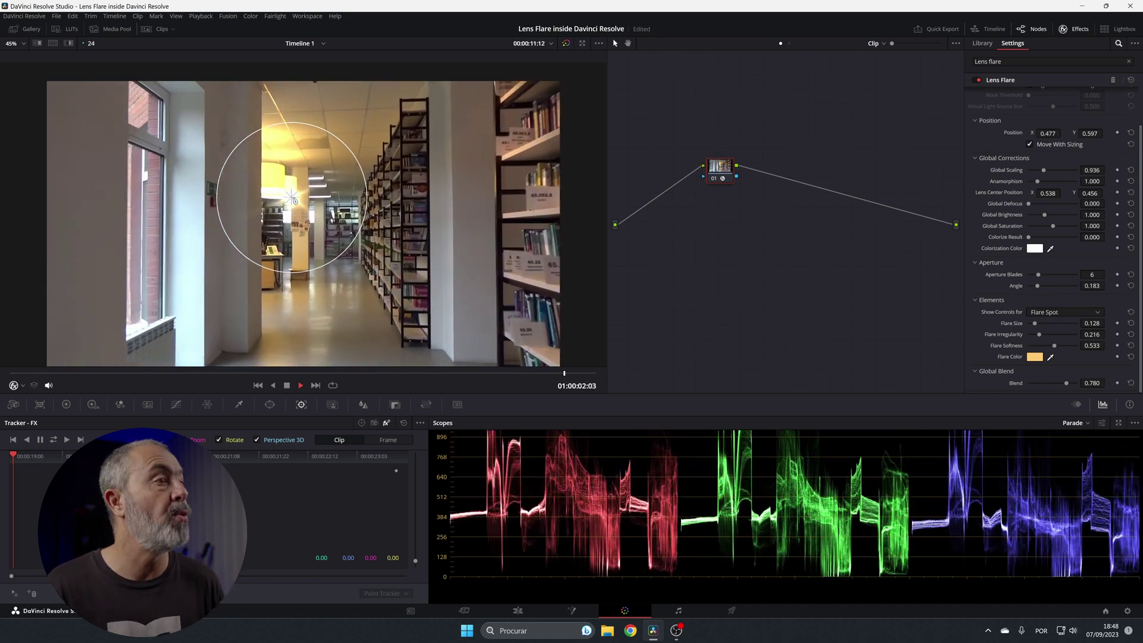
# Stop playback, park on frame 01:00:01:00, and show the Hue vs Lum curves.
pyautogui.click(292, 374)
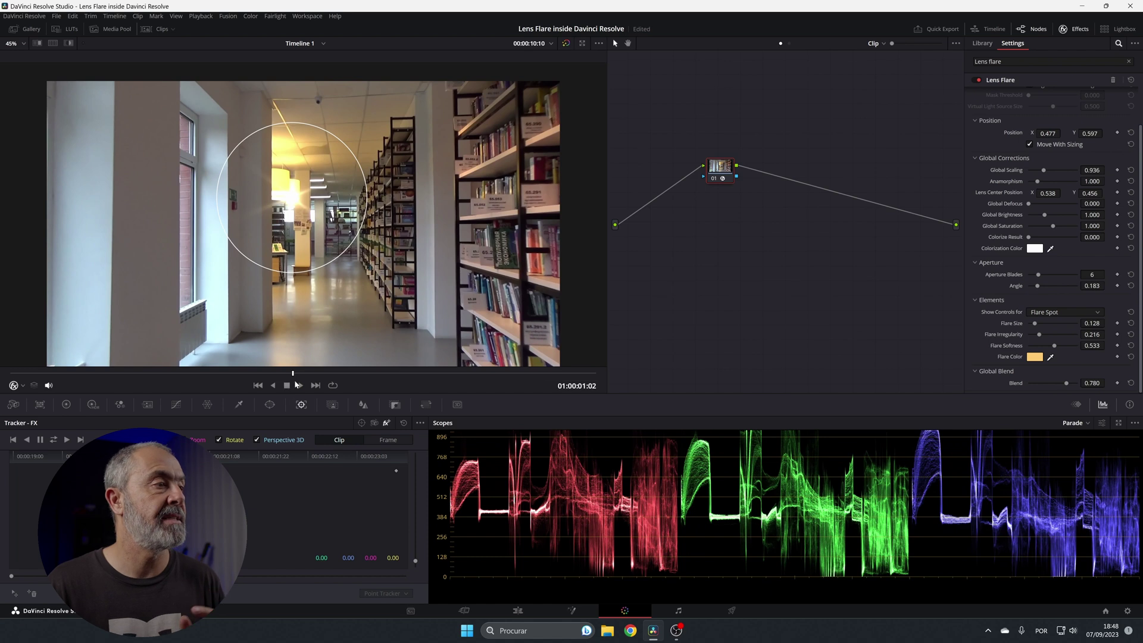
pyautogui.moveTo(292, 374); pyautogui.dragTo(272, 374)
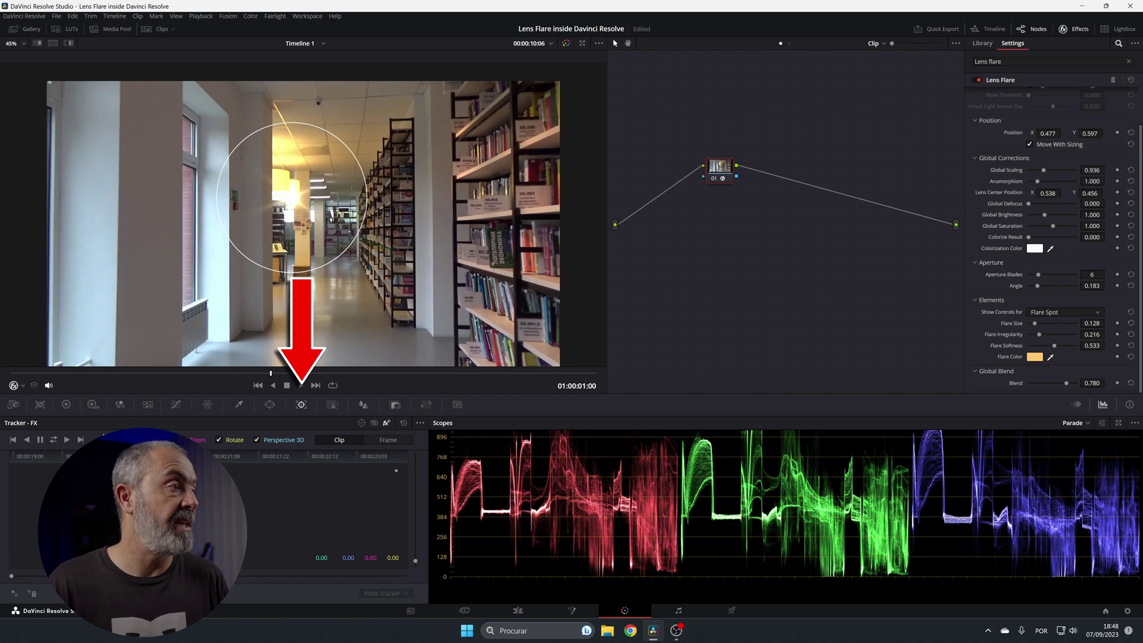
pyautogui.click(176, 404)
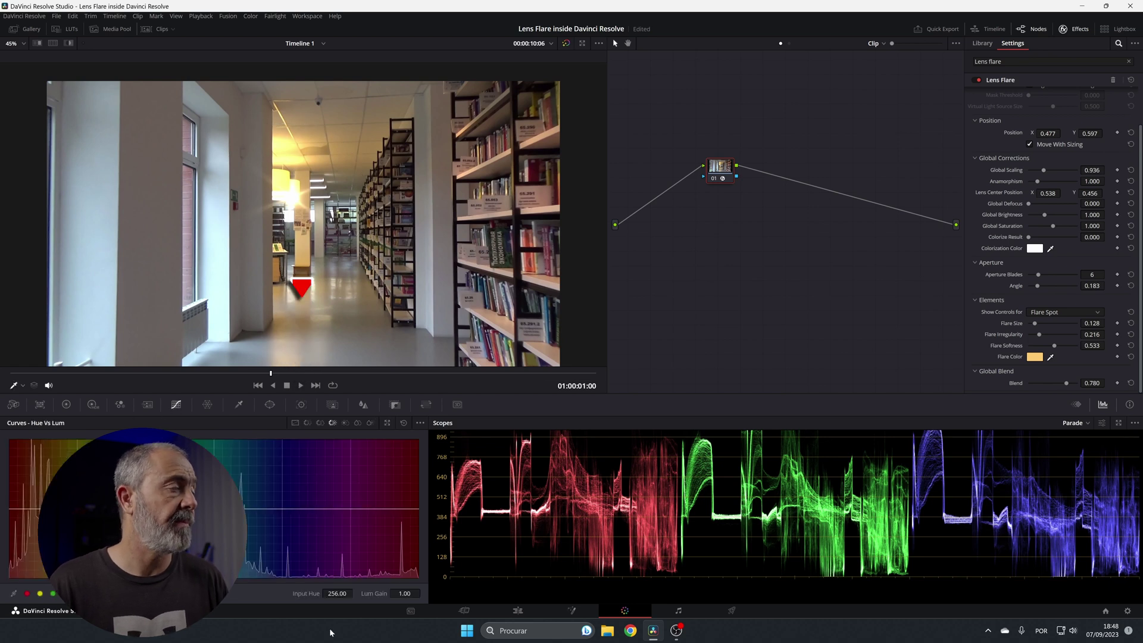
# Reopen the Tracker palette and set it to FX mode instead of Window mode.
pyautogui.click(302, 405)
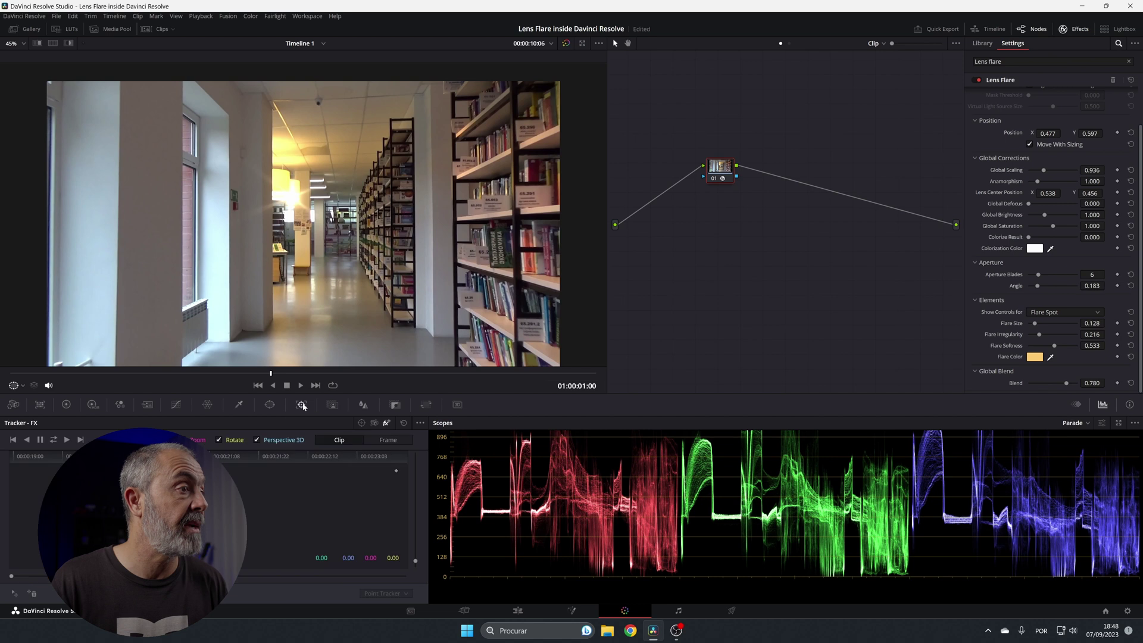
pyautogui.click(362, 423)
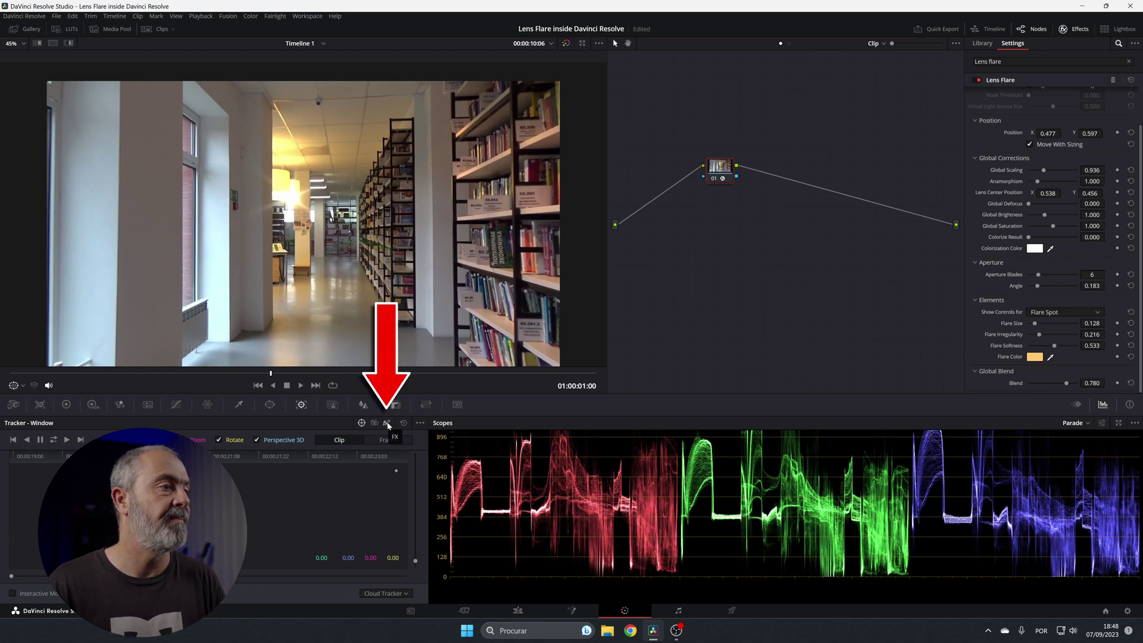
pyautogui.click(387, 423)
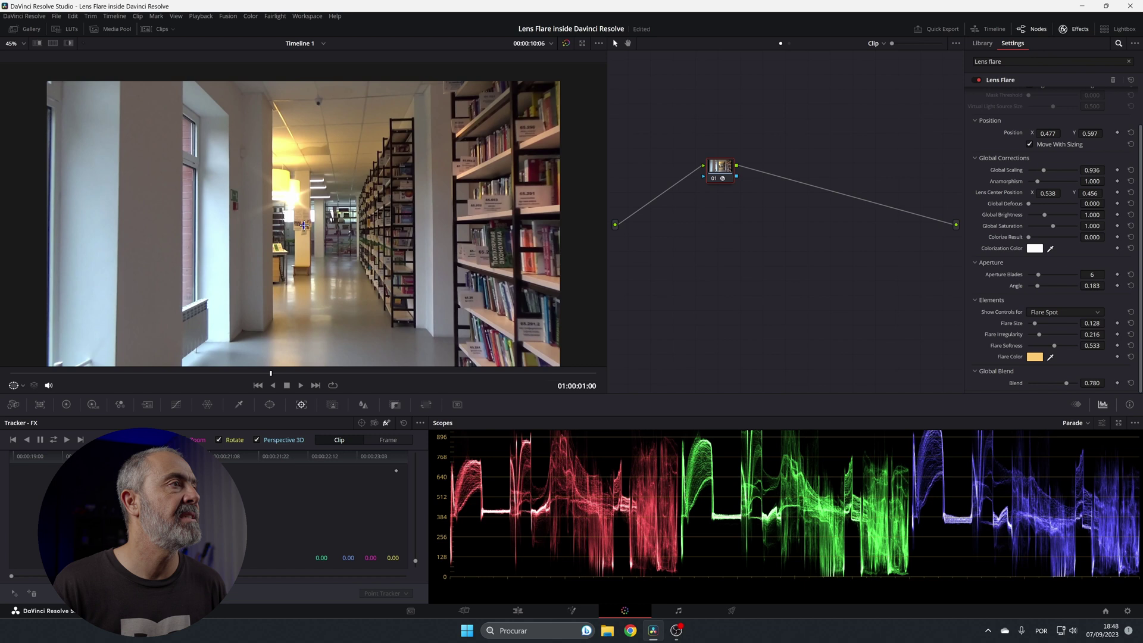
# Turn on the FX tracker's onscreen control, zoom in on the ceiling light, and recentre the viewer.
pyautogui.click(317, 103)
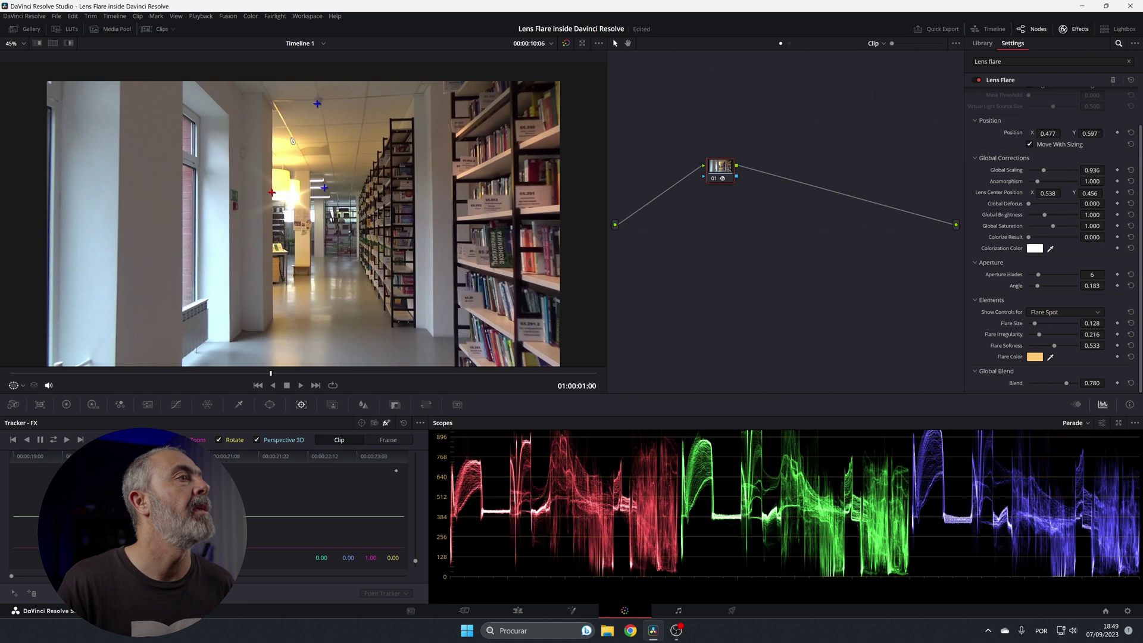
pyautogui.scroll(5, 286, 190)
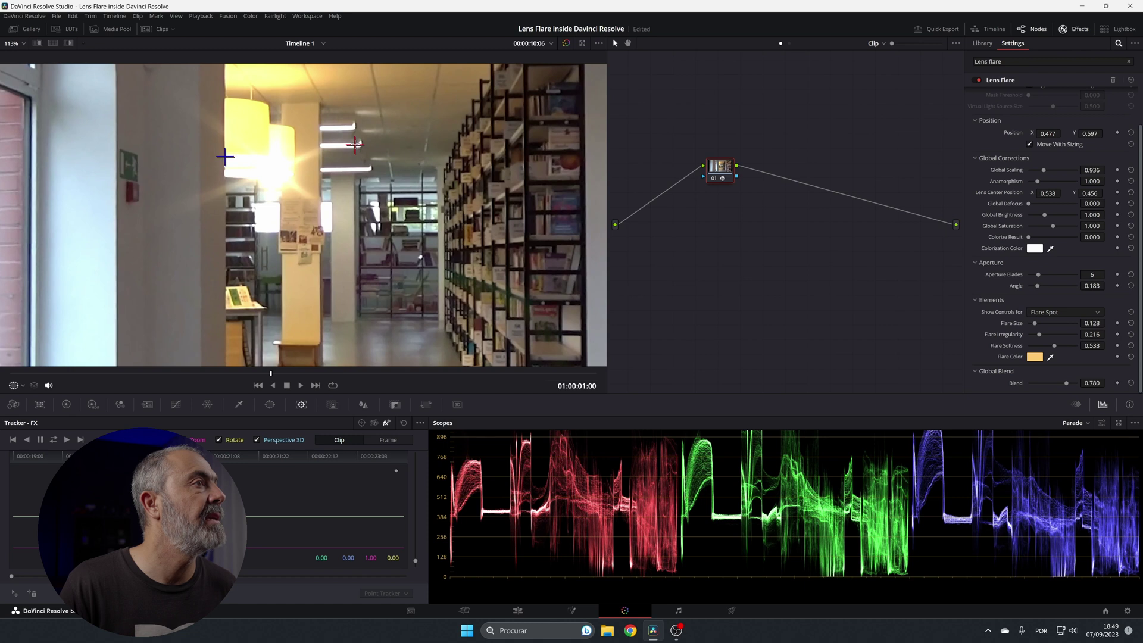
pyautogui.scroll(2, 357, 145)
pyautogui.scroll(-4, 358, 145)
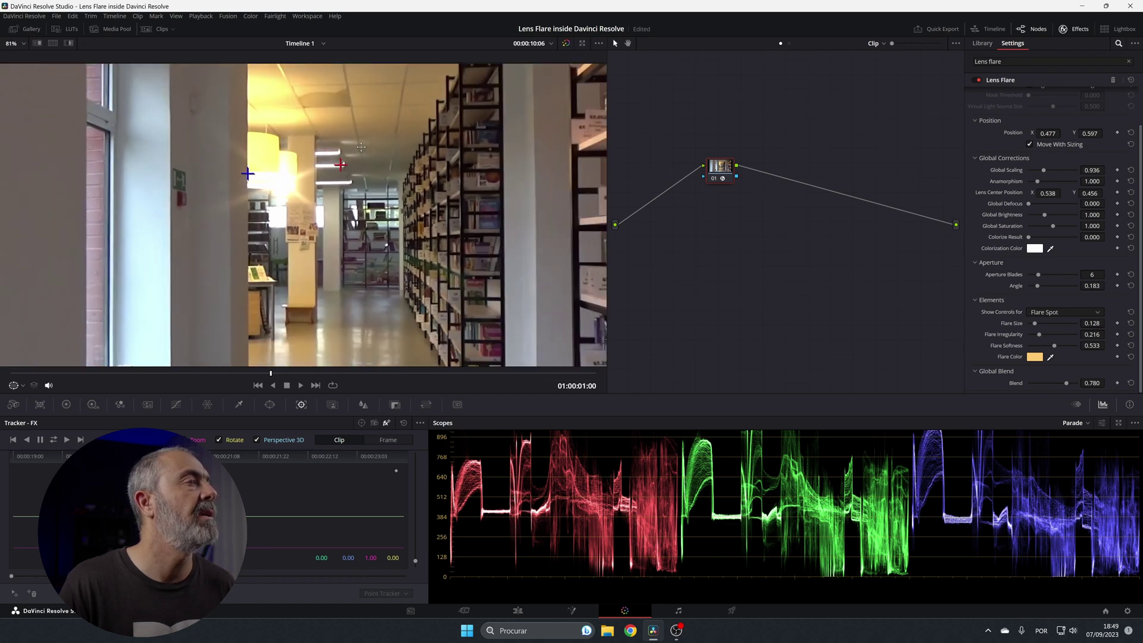
pyautogui.scroll(3, 316, 90)
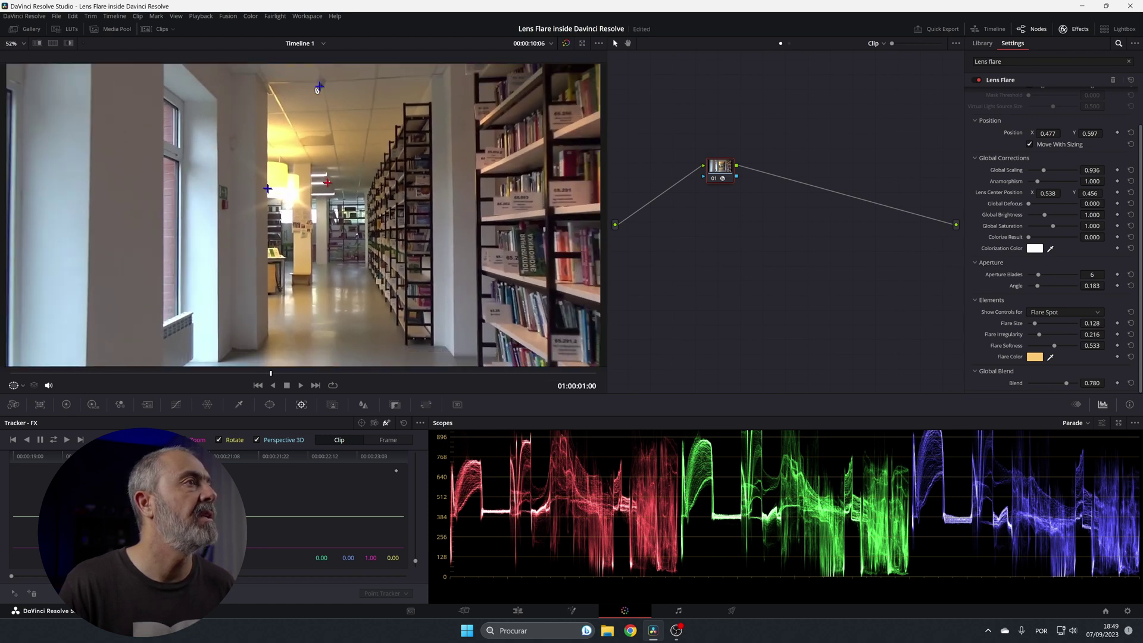
pyautogui.scroll(1, 349, 178)
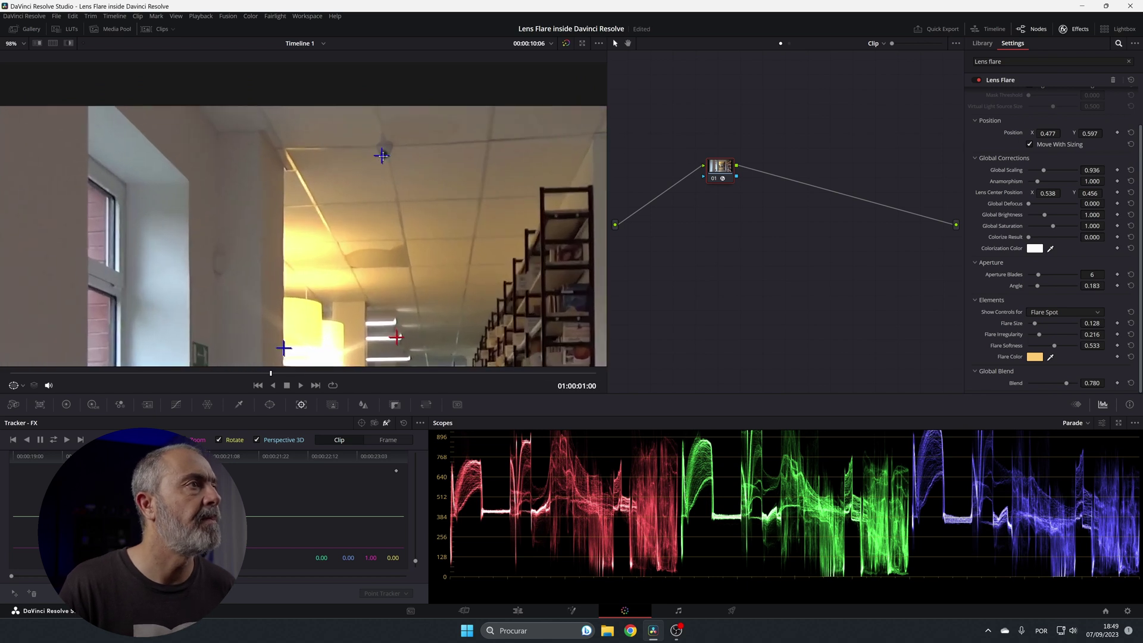
pyautogui.scroll(-5, 384, 155)
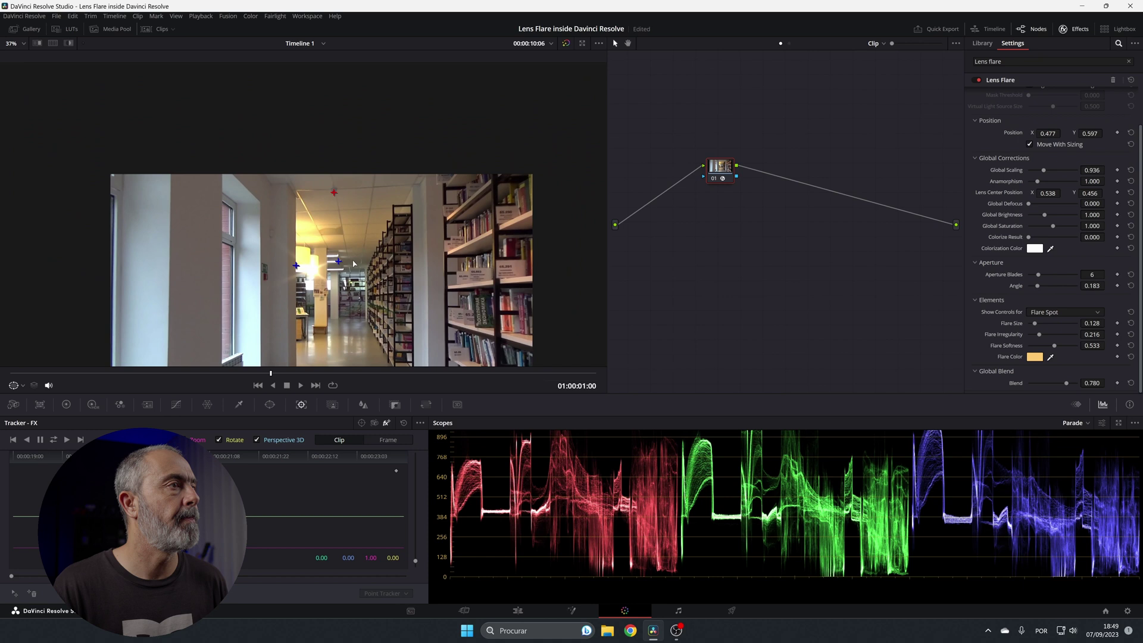
pyautogui.moveTo(357, 241); pyautogui.dragTo(366, 157)
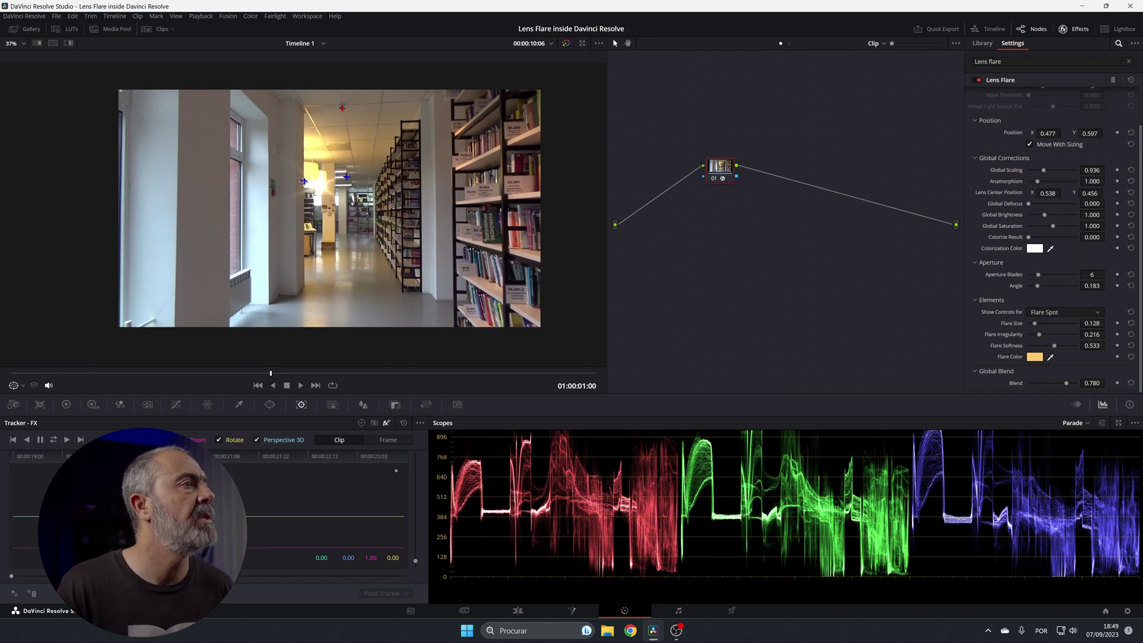
# Track the flare forward and reverse, review it in playback, re-track, then switch to the Edit page.
pyautogui.click(303, 171)
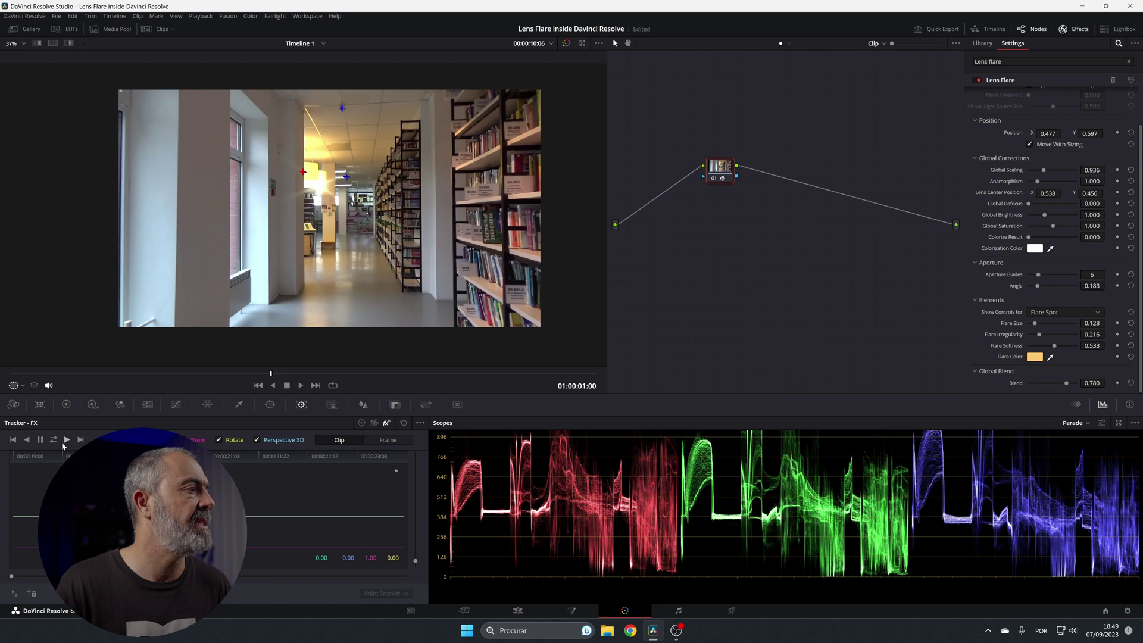
pyautogui.click(54, 440)
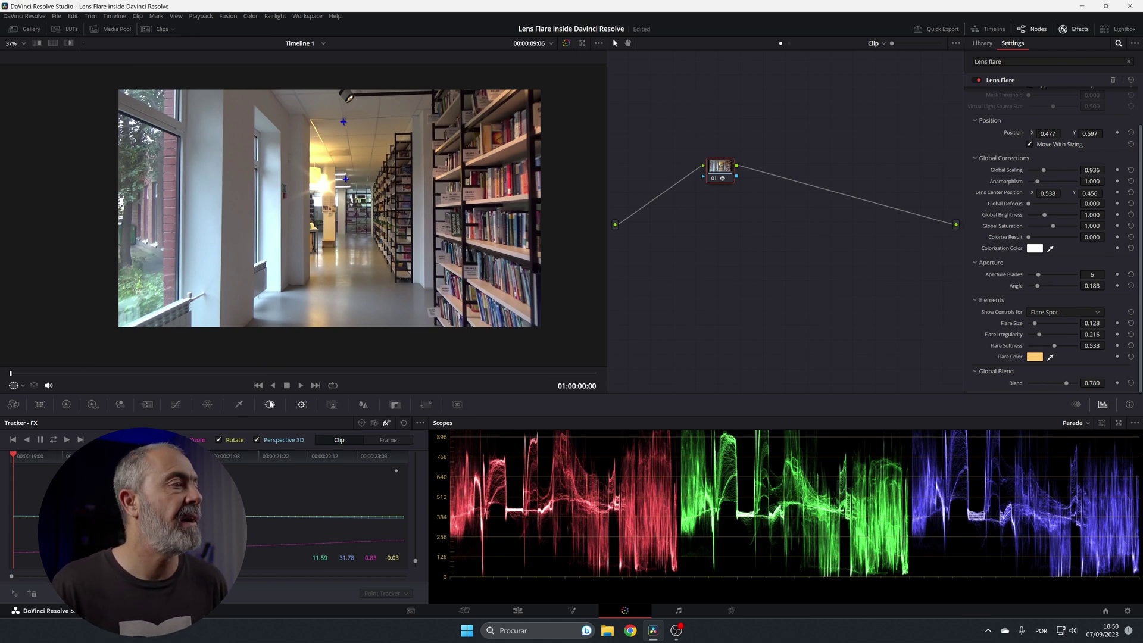
pyautogui.click(300, 385)
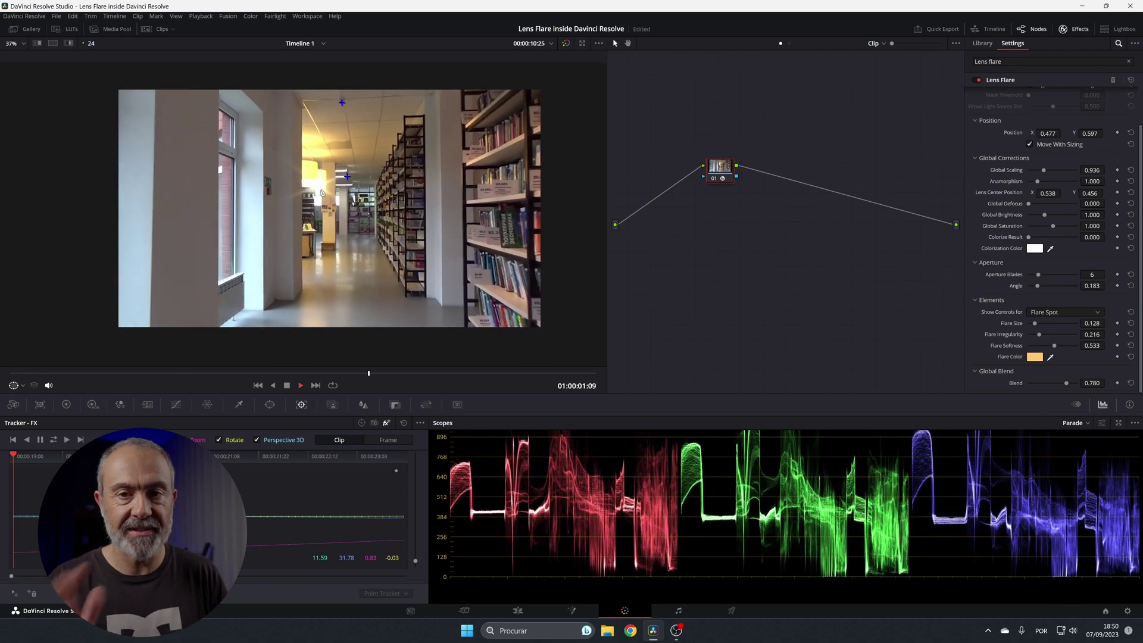
pyautogui.press('space')
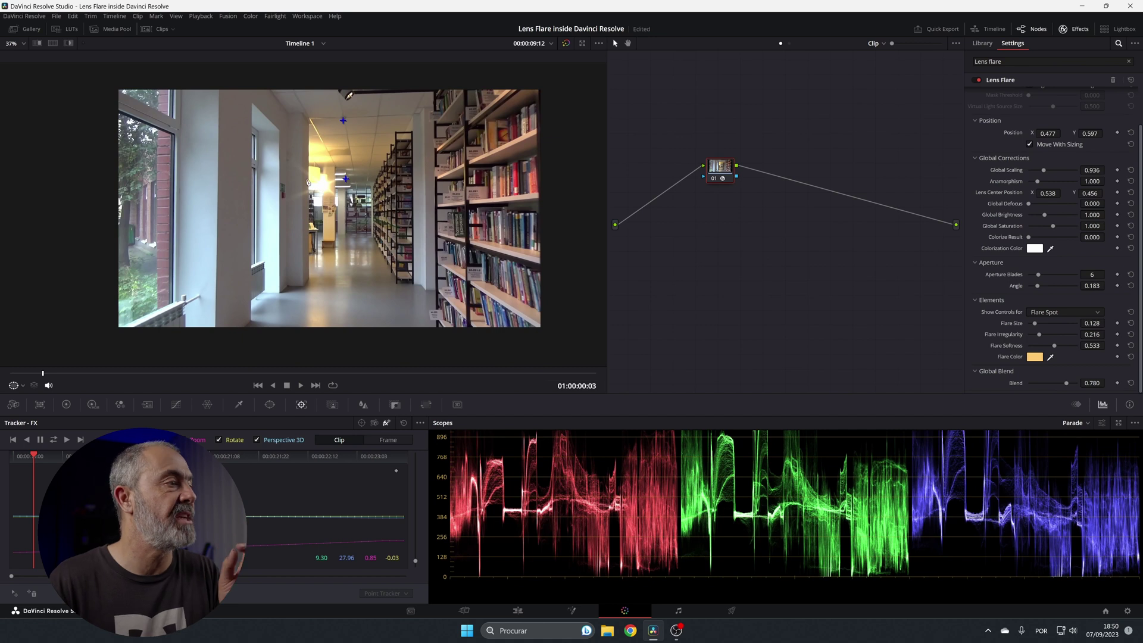
pyautogui.press('space')
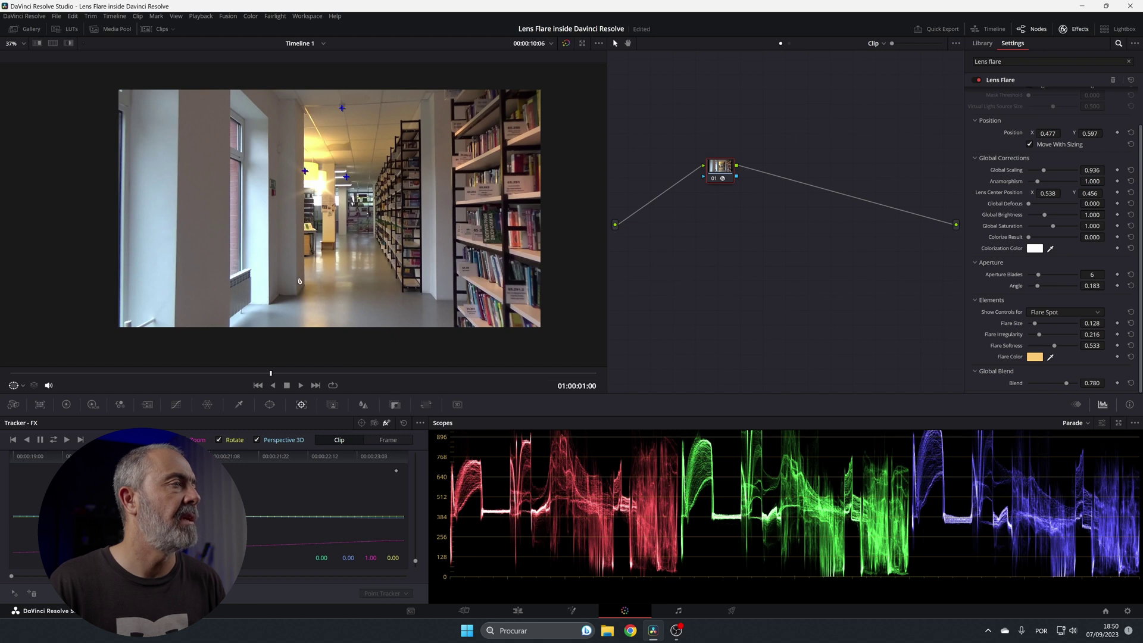
pyautogui.click(53, 440)
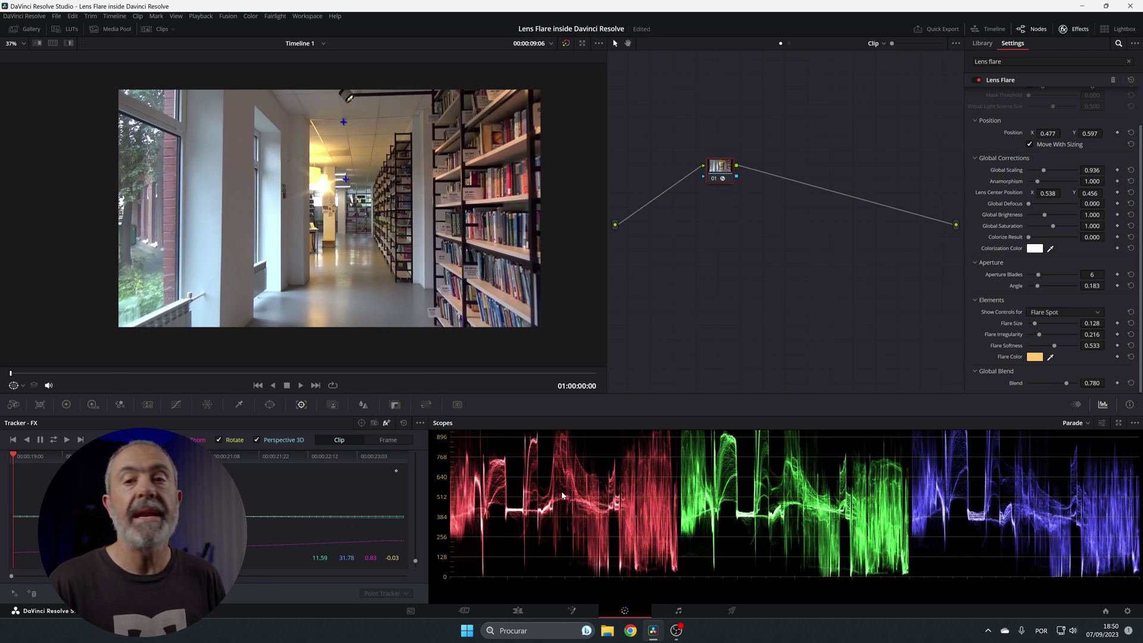
pyautogui.click(518, 610)
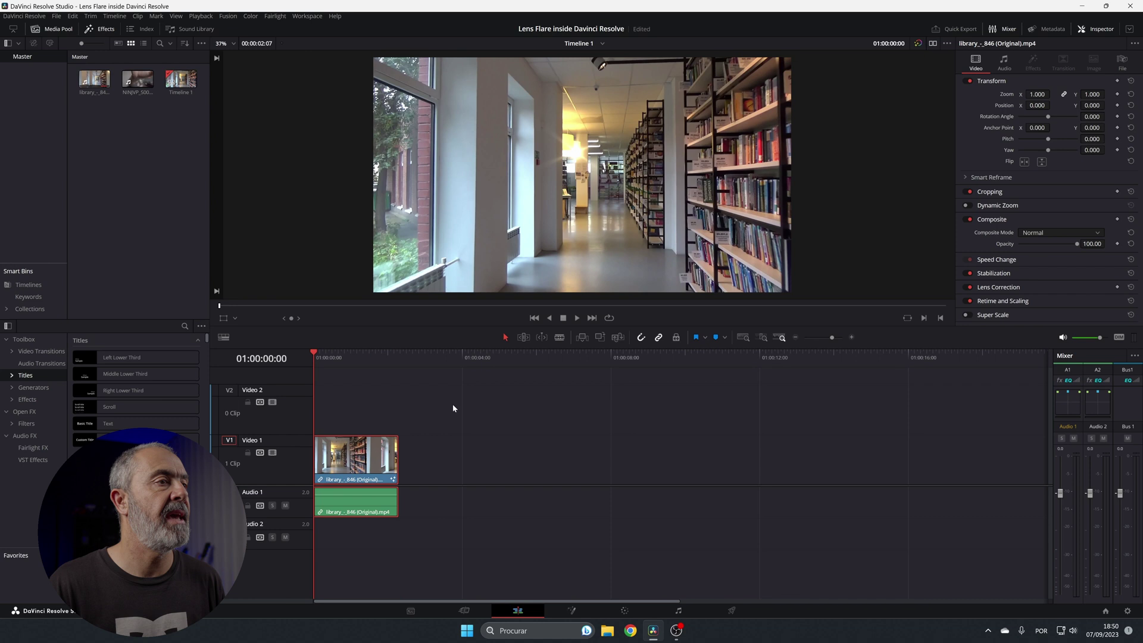
# Start playback in the Edit page viewer to review the tracked flare on the library clip.
pyautogui.click(578, 320)
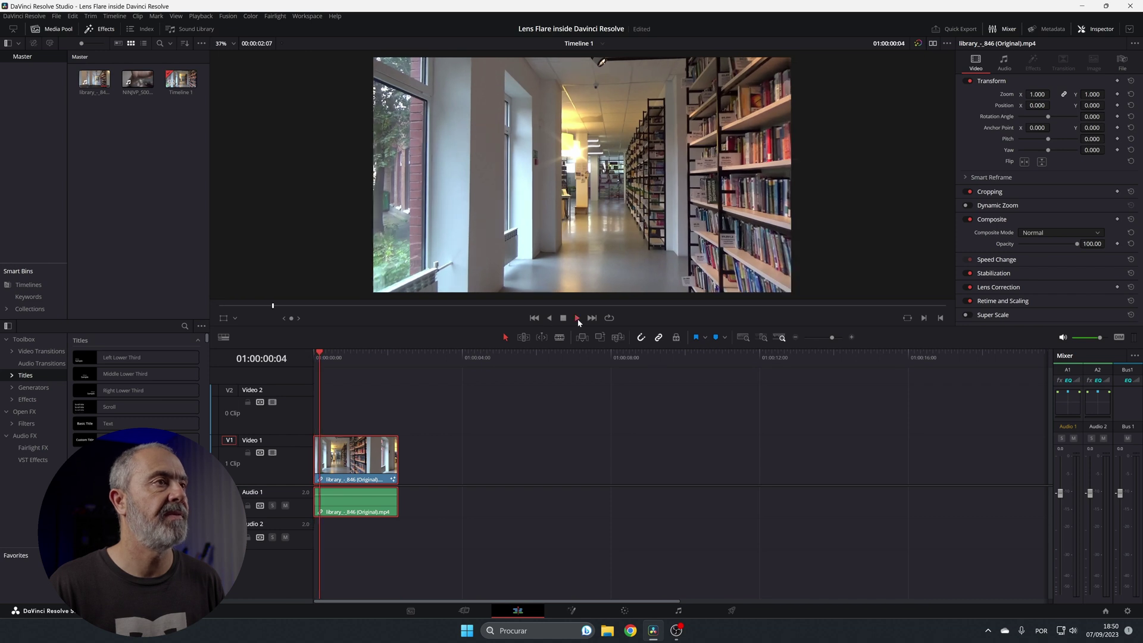